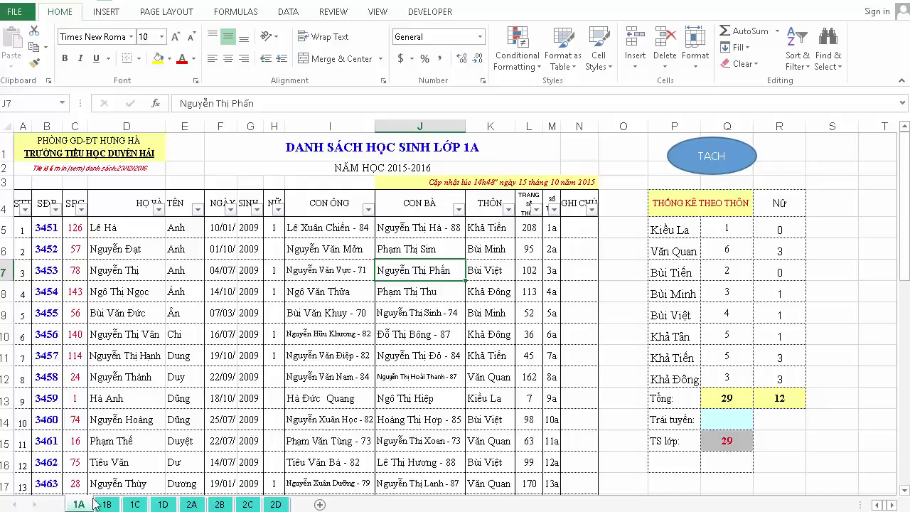
Look over the class 1A list by selecting J4, G12, and cells I12 up to I8
{"action": "left_click", "coordinate": [407, 215]}
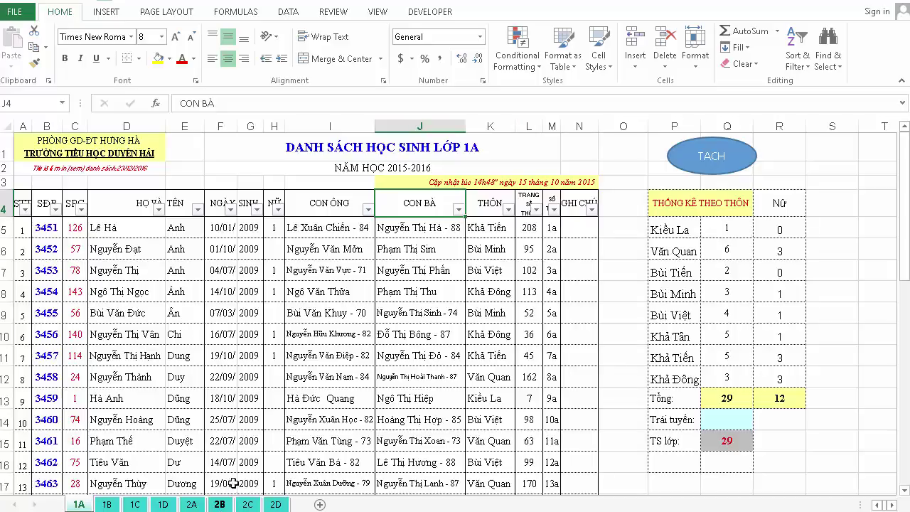
{"action": "left_click", "coordinate": [252, 380]}
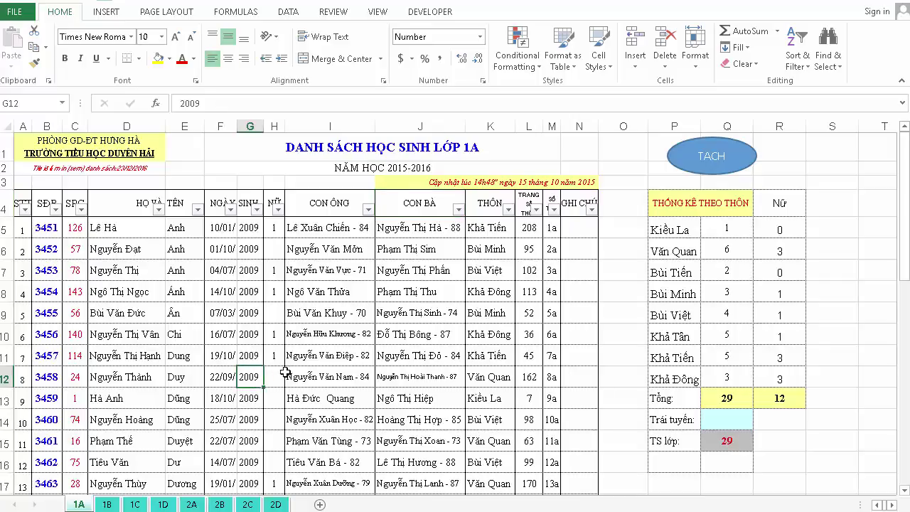
{"action": "left_click", "coordinate": [315, 379]}
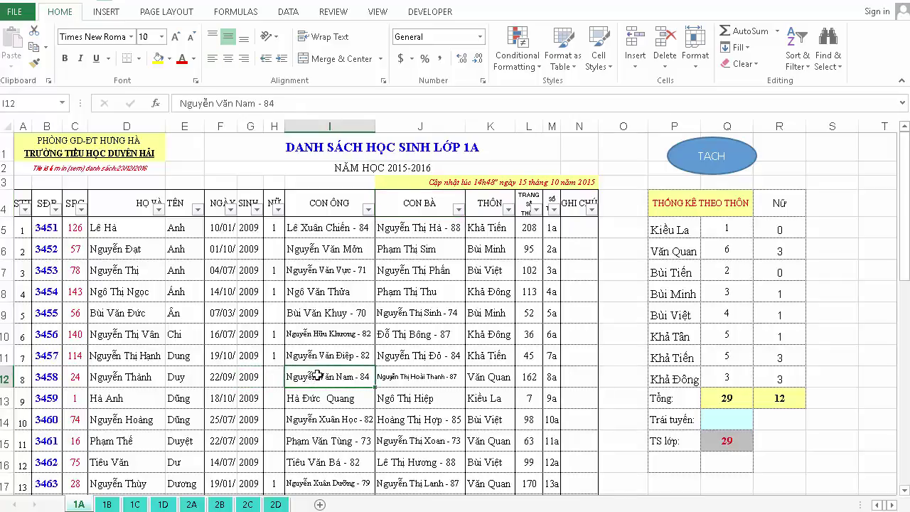
{"action": "left_click", "coordinate": [326, 352]}
{"action": "left_click", "coordinate": [329, 339]}
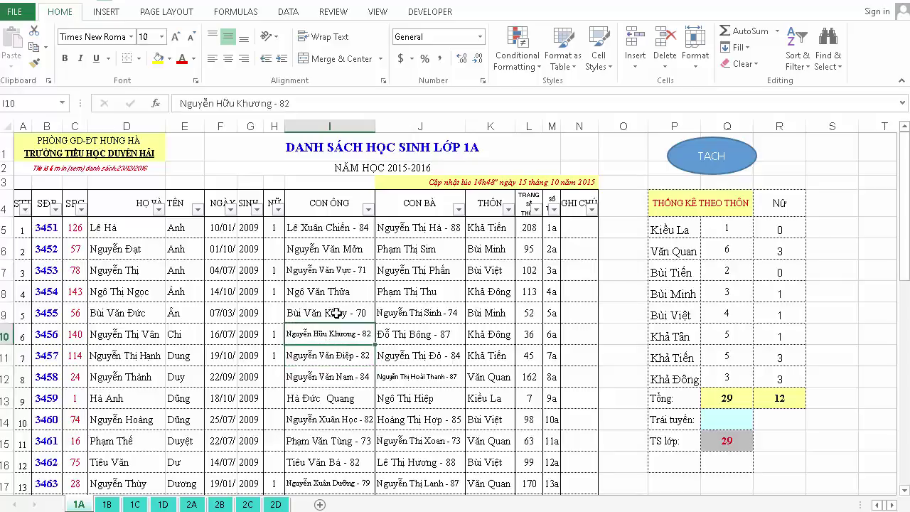
{"action": "left_click", "coordinate": [336, 313]}
{"action": "left_click", "coordinate": [336, 290]}
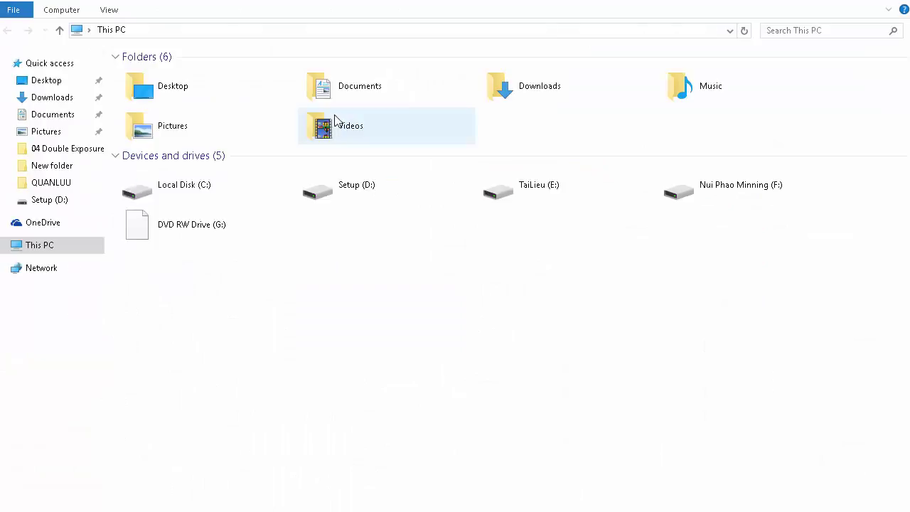
Open Downloads and then the Tach sheet folder, which holds only Danh sach HS.xls
{"action": "double_click", "coordinate": [516, 95]}
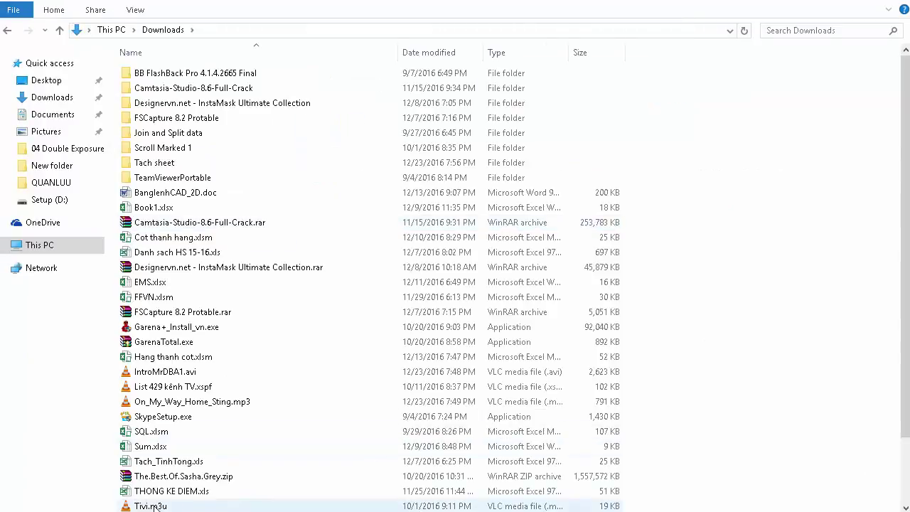
{"action": "double_click", "coordinate": [149, 163]}
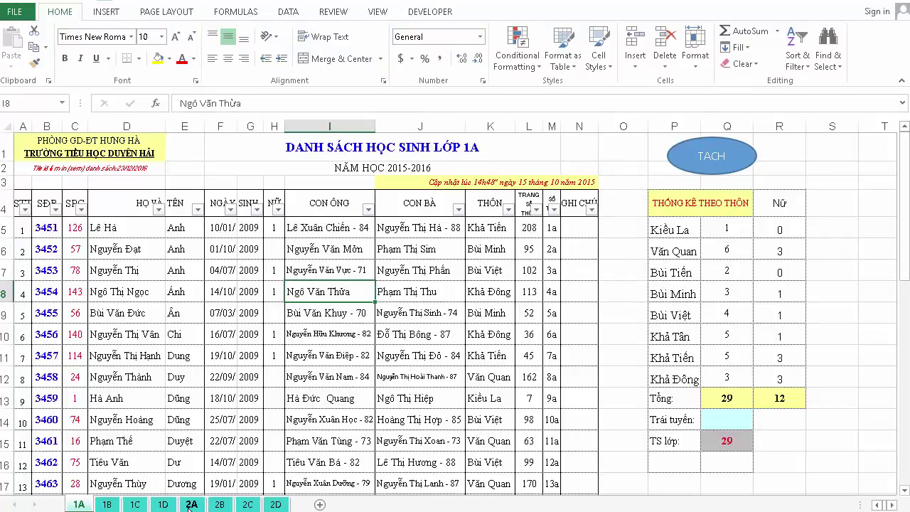
Run the TACH macro and dismiss the Done message, creating 1A.xlsx through 2D.xlsx
{"action": "left_click", "coordinate": [636, 224]}
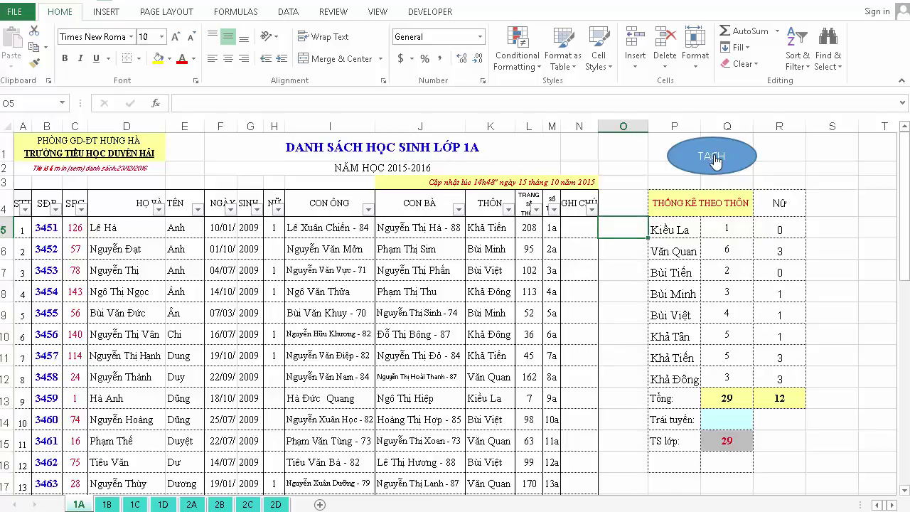
{"action": "left_click", "coordinate": [713, 157]}
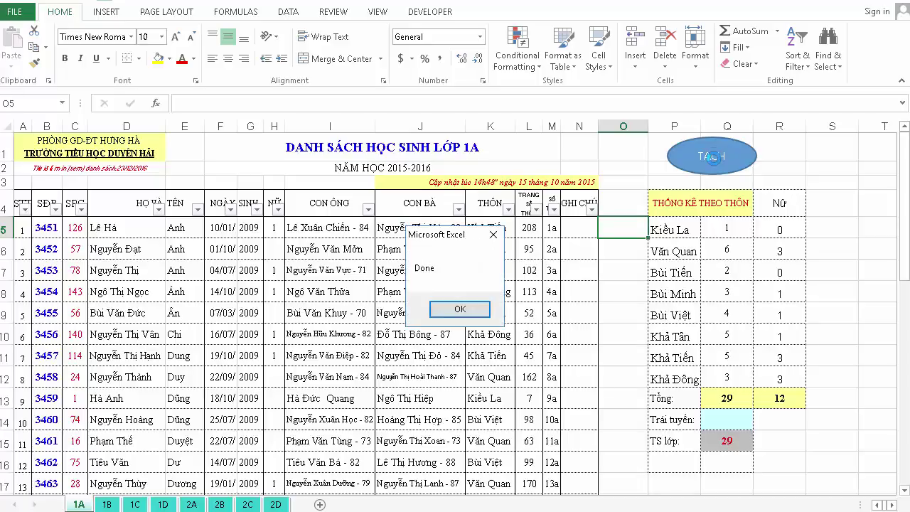
{"action": "left_click", "coordinate": [457, 309]}
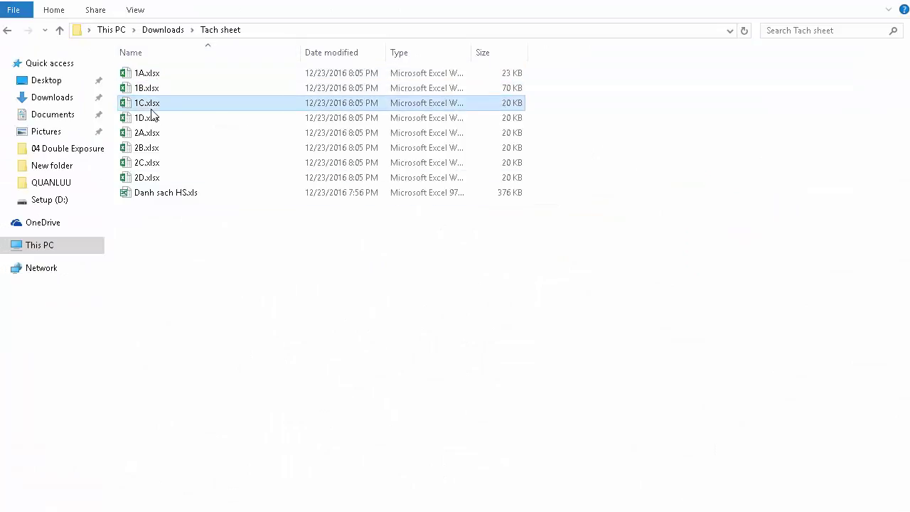
Open 1A.xlsx, scroll through its single 1A sheet, then close it saving changes
{"action": "left_click", "coordinate": [148, 177]}
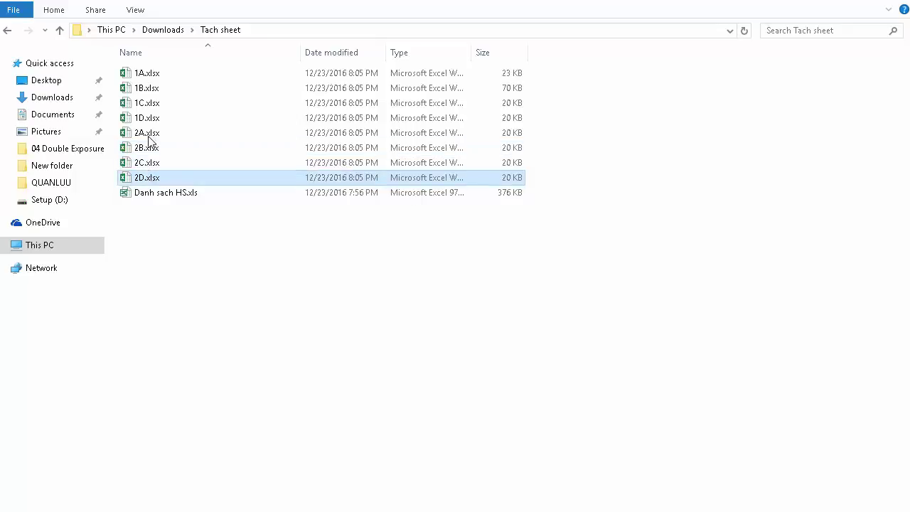
{"action": "double_click", "coordinate": [146, 75]}
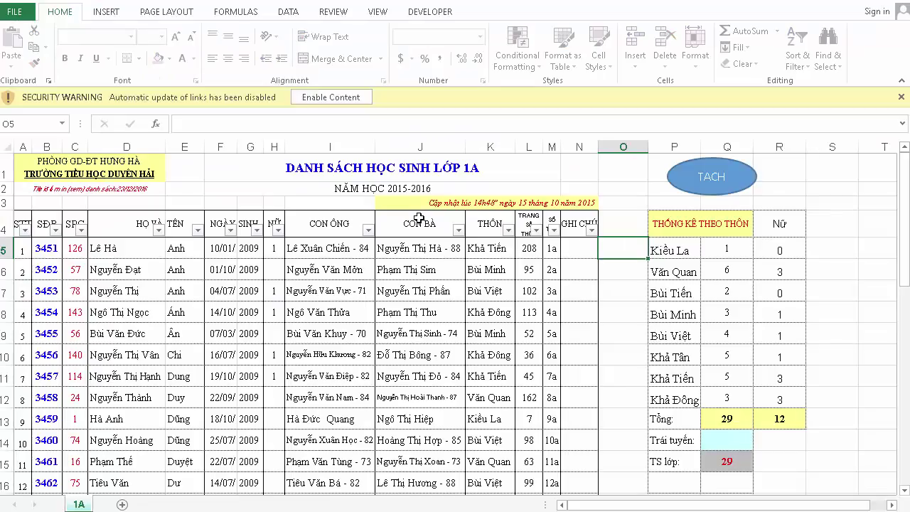
{"action": "left_click", "coordinate": [418, 248]}
{"action": "scroll", "coordinate": [416, 255], "scroll_direction": "down", "scroll_amount": 5}
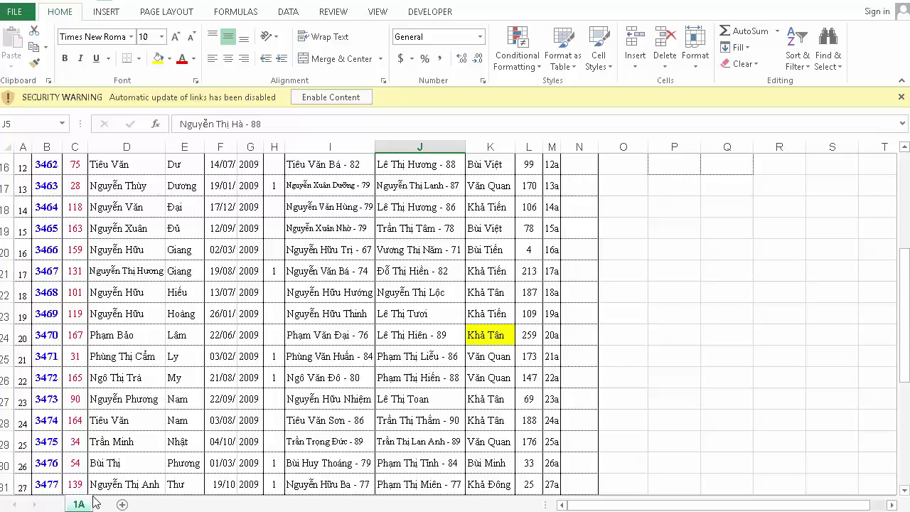
{"action": "left_click", "coordinate": [275, 269]}
{"action": "scroll", "coordinate": [276, 268], "scroll_direction": "up", "scroll_amount": 1}
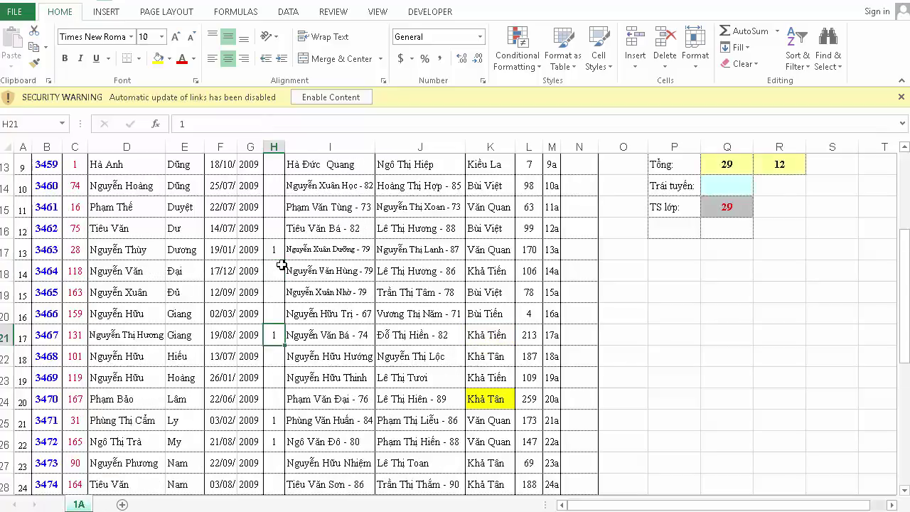
{"action": "scroll", "coordinate": [276, 269], "scroll_direction": "up", "scroll_amount": 4}
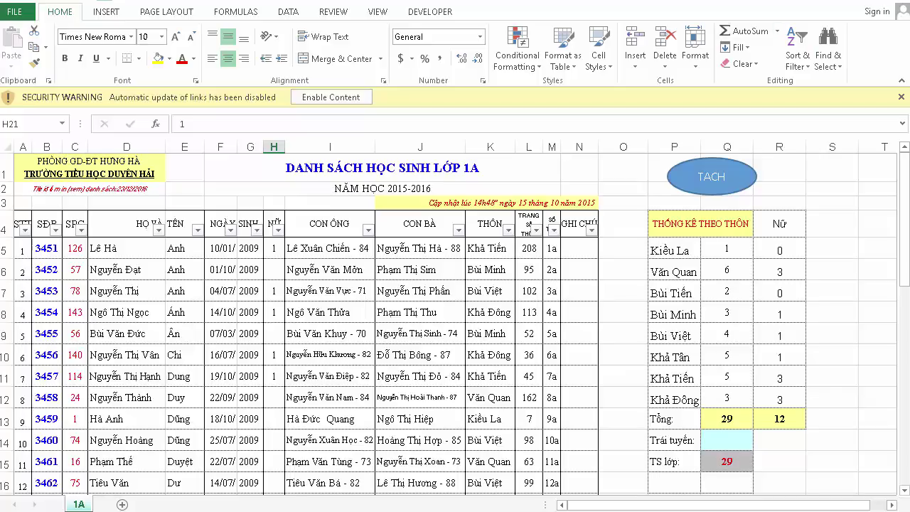
{"action": "key", "text": "alt+F4"}
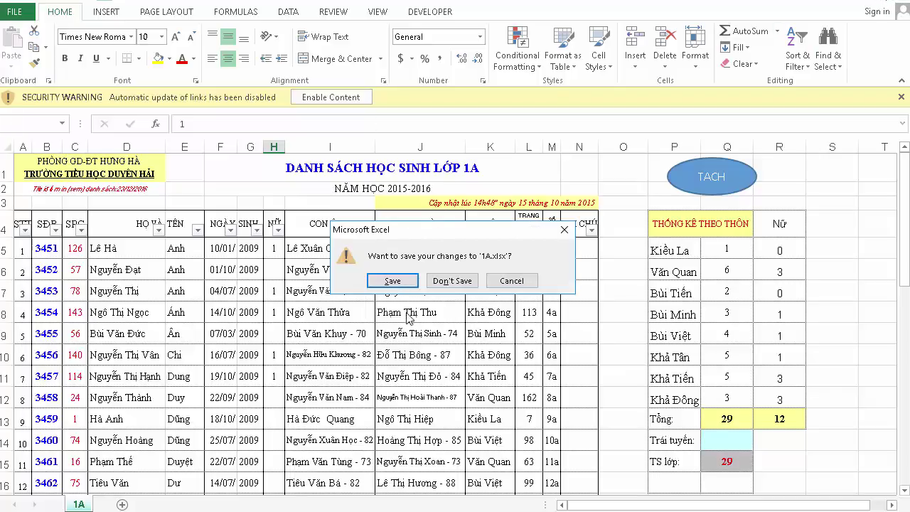
{"action": "left_click", "coordinate": [455, 283]}
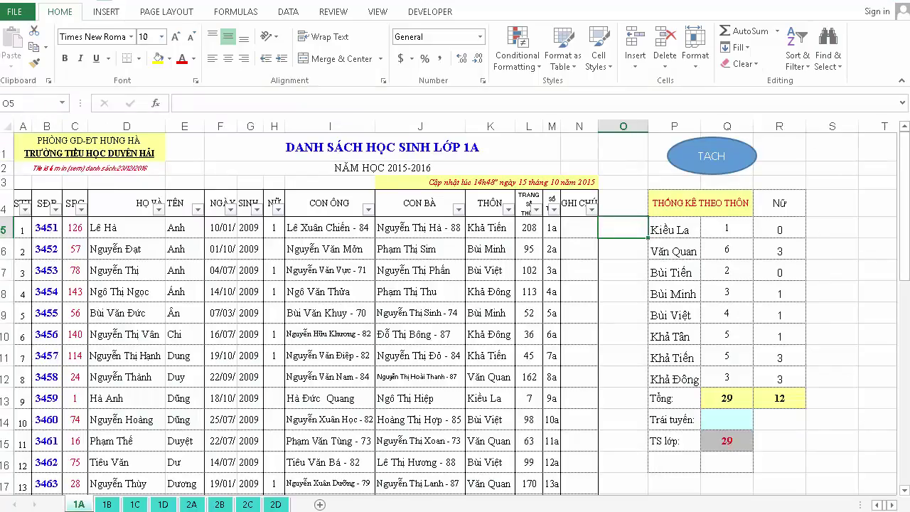
{"action": "left_click", "coordinate": [151, 87]}
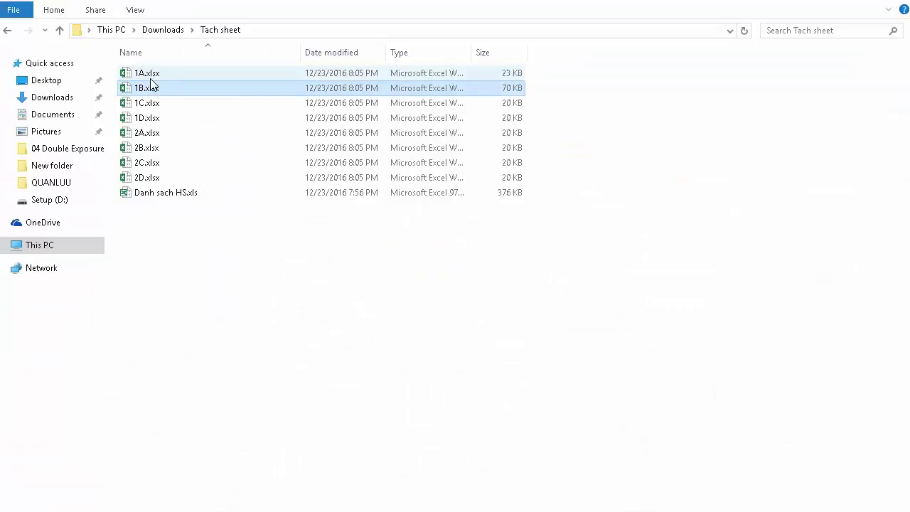
{"action": "left_click", "coordinate": [152, 102]}
{"action": "left_click", "coordinate": [151, 117]}
{"action": "left_click", "coordinate": [149, 133]}
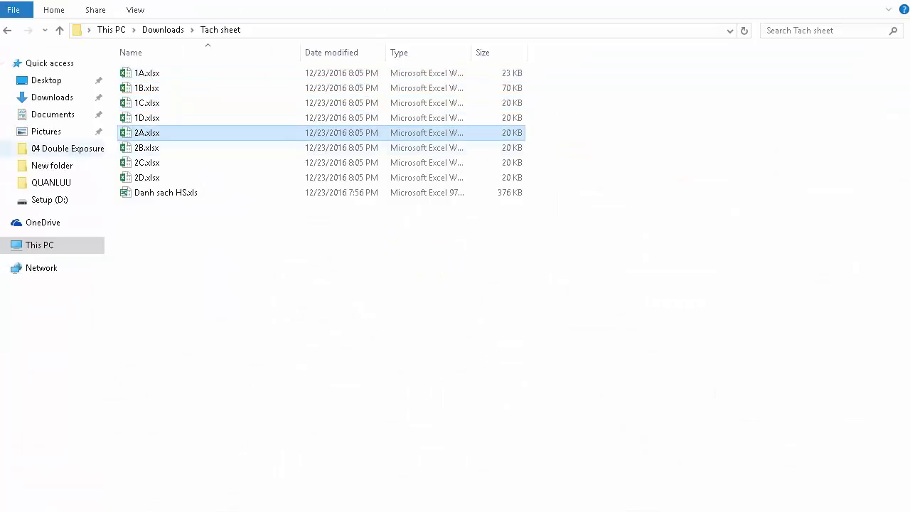
{"action": "key", "text": "alt+Tab"}
{"action": "left_click", "coordinate": [377, 297]}
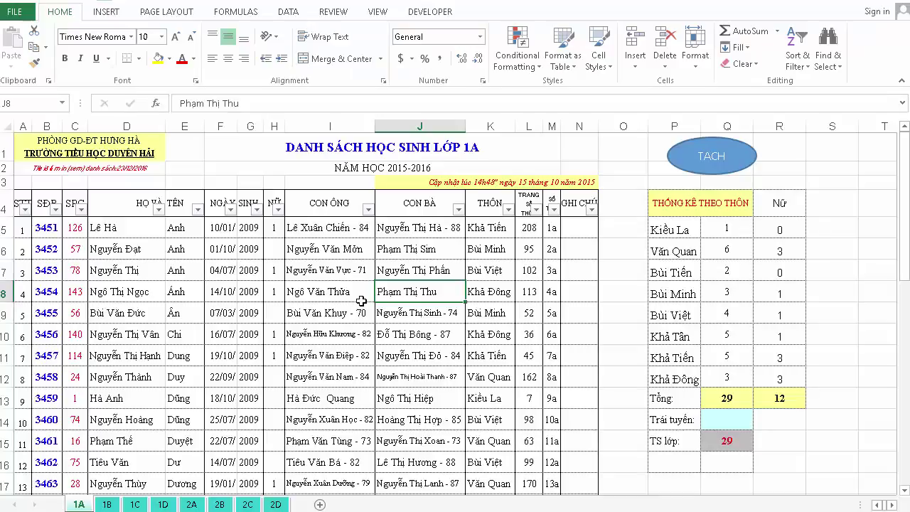
Open Module1 in the VBA editor, resize its window, and delete the 'Dim filename As String' line
{"action": "key", "text": "alt+F11"}
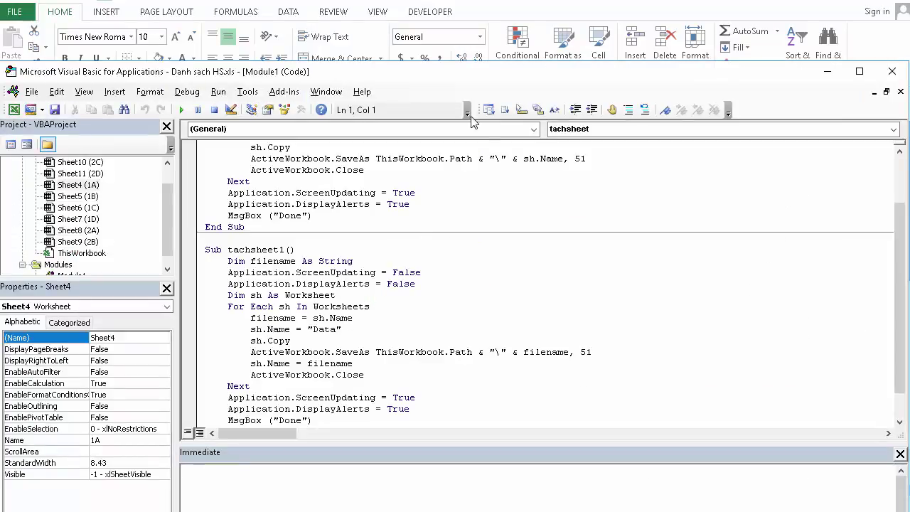
{"action": "left_click_drag", "start_coordinate": [458, 83], "coordinate": [452, 321]}
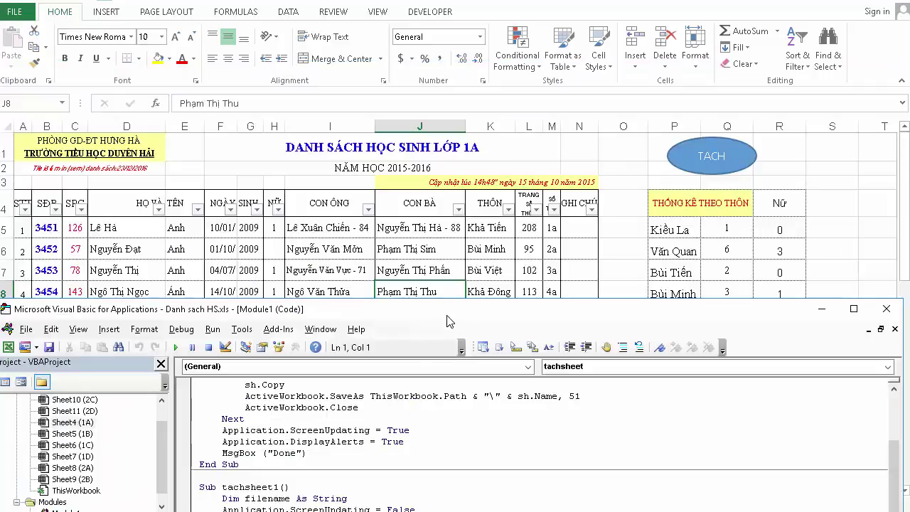
{"action": "left_click", "coordinate": [280, 429]}
{"action": "scroll", "coordinate": [288, 425], "scroll_direction": "up", "scroll_amount": 2}
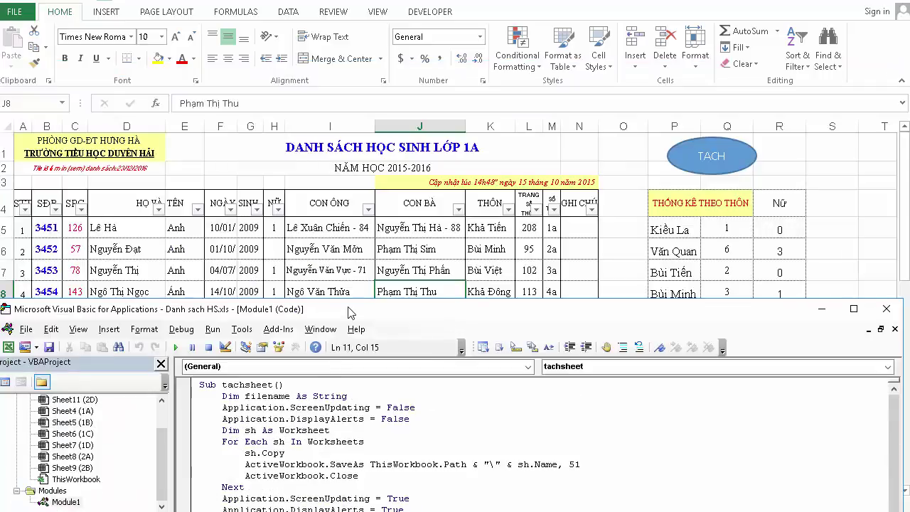
{"action": "left_click_drag", "start_coordinate": [349, 299], "coordinate": [350, 282]}
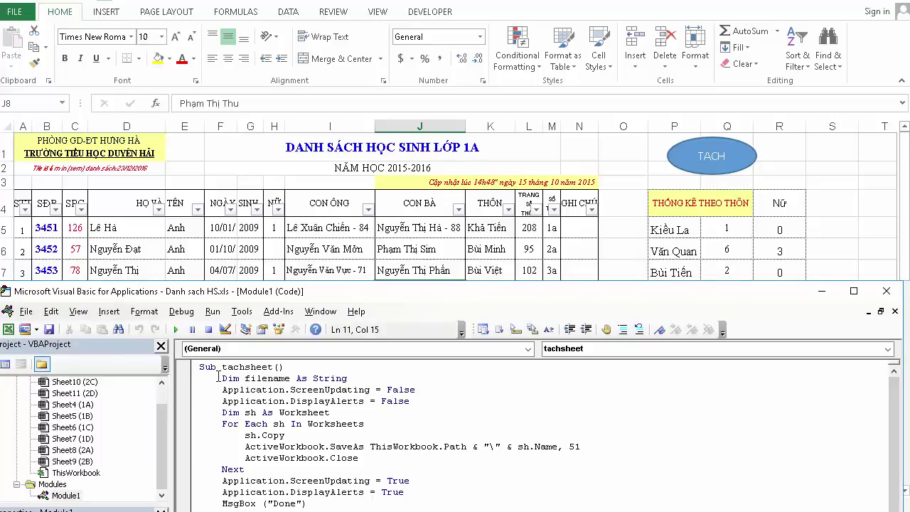
{"action": "left_click_drag", "start_coordinate": [217, 377], "coordinate": [372, 375]}
{"action": "key", "text": "BackSpace"}
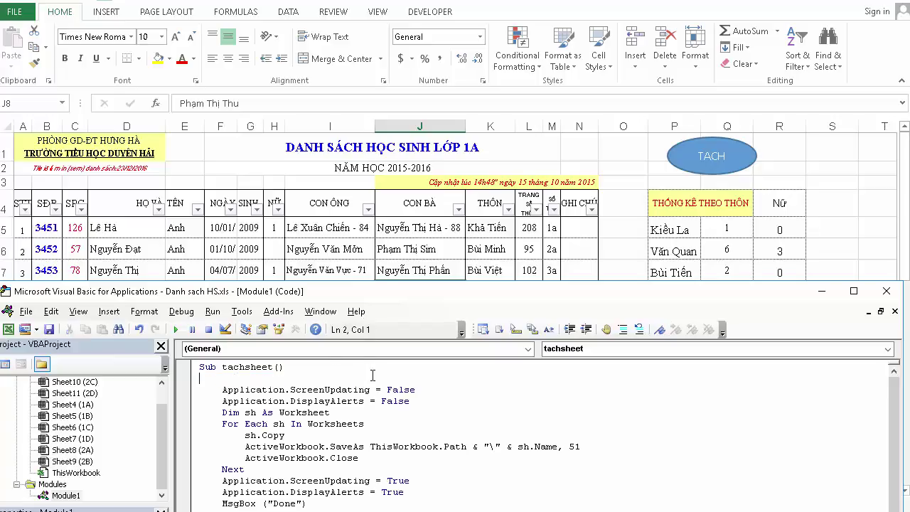
{"action": "key", "text": "BackSpace"}
{"action": "key", "text": "BackSpace"}
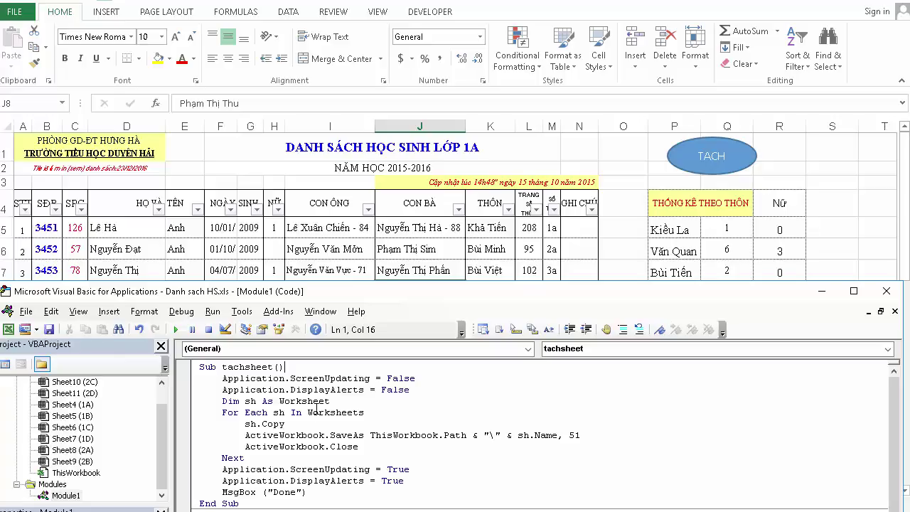
Highlight ScreenUpdating = False, DisplayAlerts = False and the sh As Worksheet variable to explain them
{"action": "left_click_drag", "start_coordinate": [290, 380], "coordinate": [366, 382]}
{"action": "left_click_drag", "start_coordinate": [423, 378], "coordinate": [324, 377]}
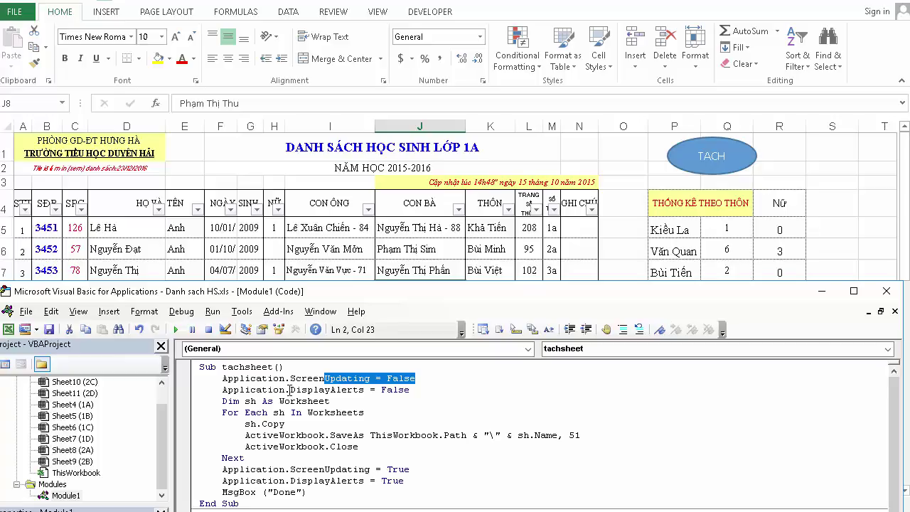
{"action": "left_click_drag", "start_coordinate": [290, 389], "coordinate": [387, 390]}
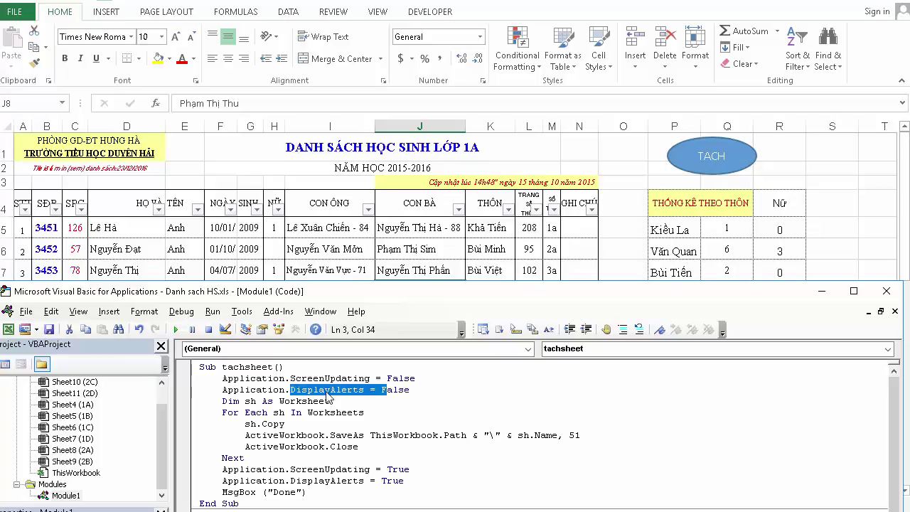
{"action": "left_click", "coordinate": [416, 393]}
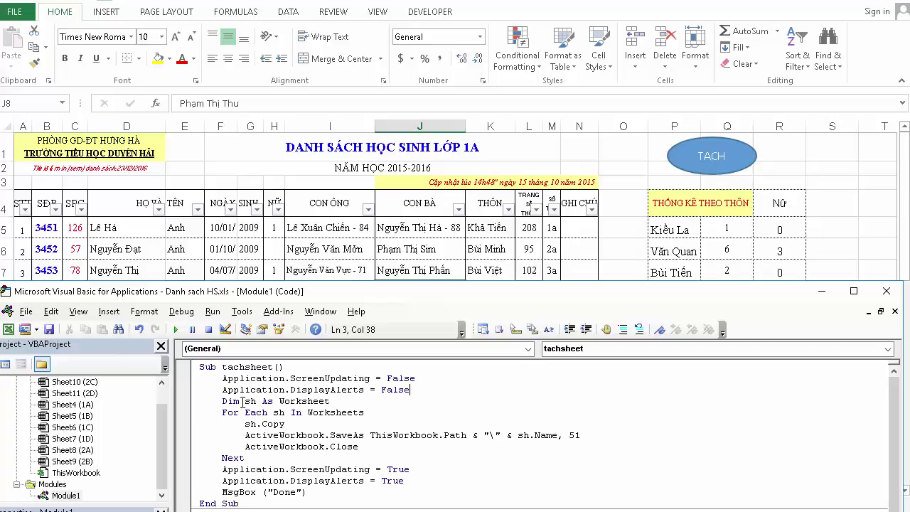
{"action": "left_click_drag", "start_coordinate": [242, 402], "coordinate": [256, 402]}
{"action": "left_click", "coordinate": [279, 401]}
{"action": "left_click_drag", "start_coordinate": [279, 401], "coordinate": [356, 402]}
{"action": "left_click", "coordinate": [382, 418]}
Highlight sh.Copy, SaveAs, the ThisWorkbook.Path & sh.Name path and format code 51 to explain them
{"action": "left_click", "coordinate": [317, 251]}
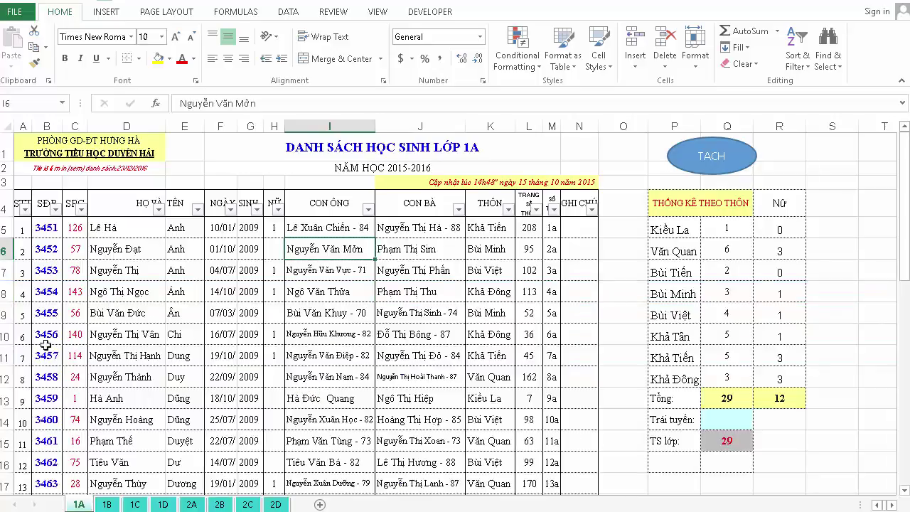
{"action": "left_click", "coordinate": [40, 235]}
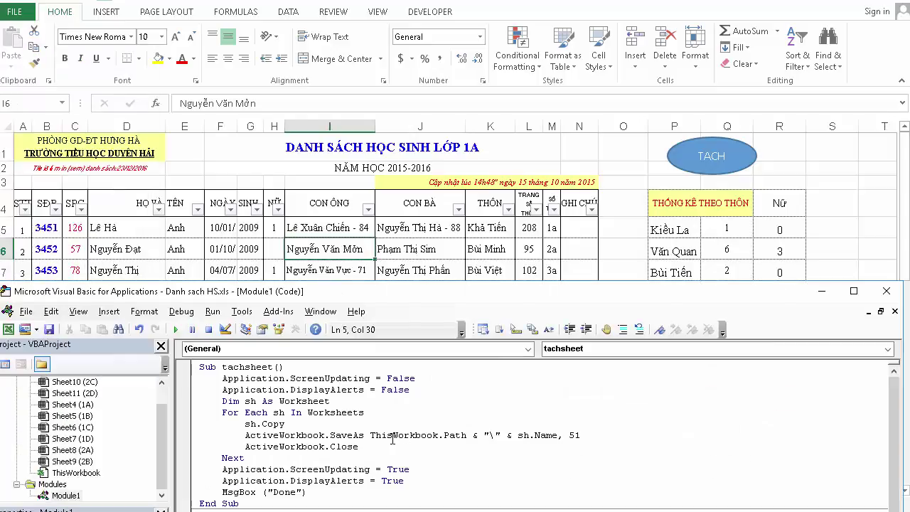
{"action": "scroll", "coordinate": [387, 435], "scroll_direction": "down", "scroll_amount": 1}
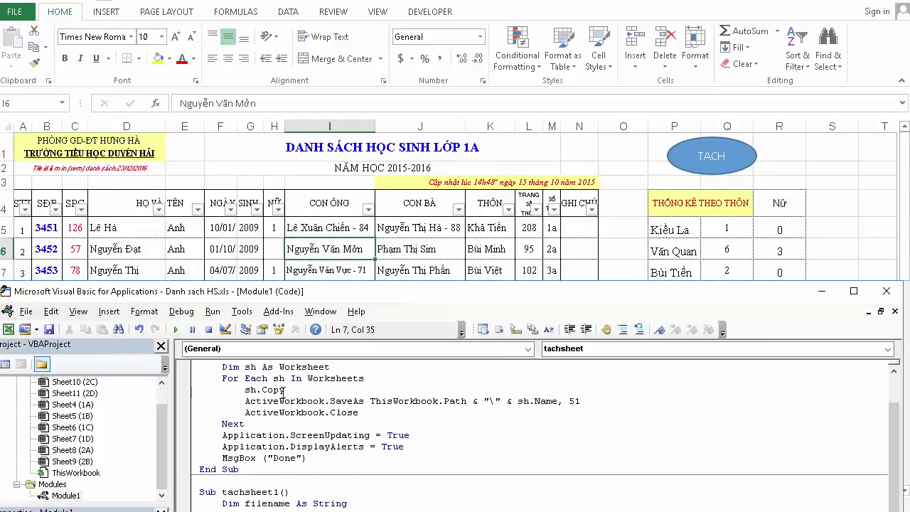
{"action": "left_click_drag", "start_coordinate": [287, 390], "coordinate": [242, 389]}
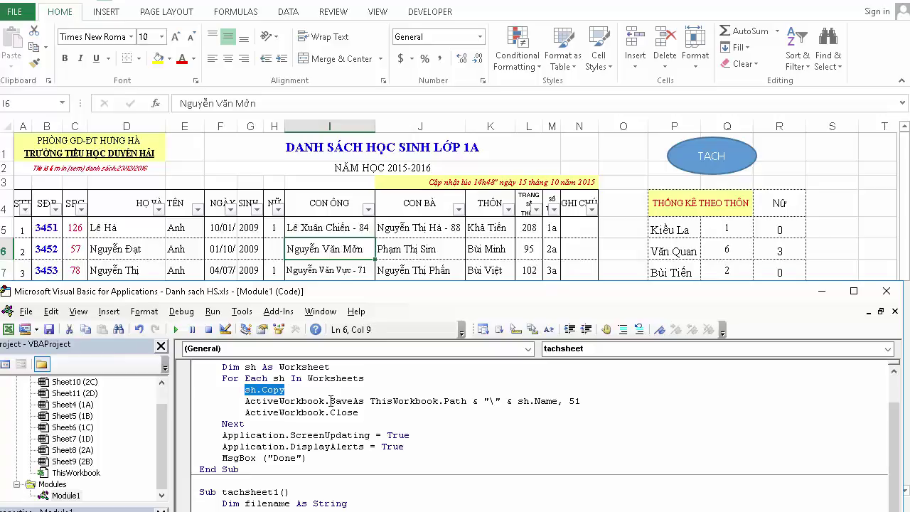
{"action": "left_click_drag", "start_coordinate": [330, 401], "coordinate": [365, 401]}
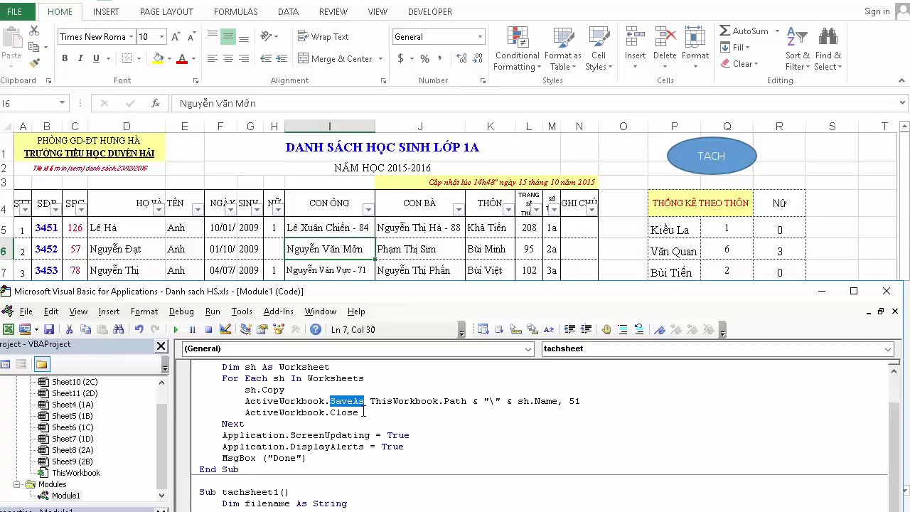
{"action": "left_click_drag", "start_coordinate": [369, 402], "coordinate": [559, 401]}
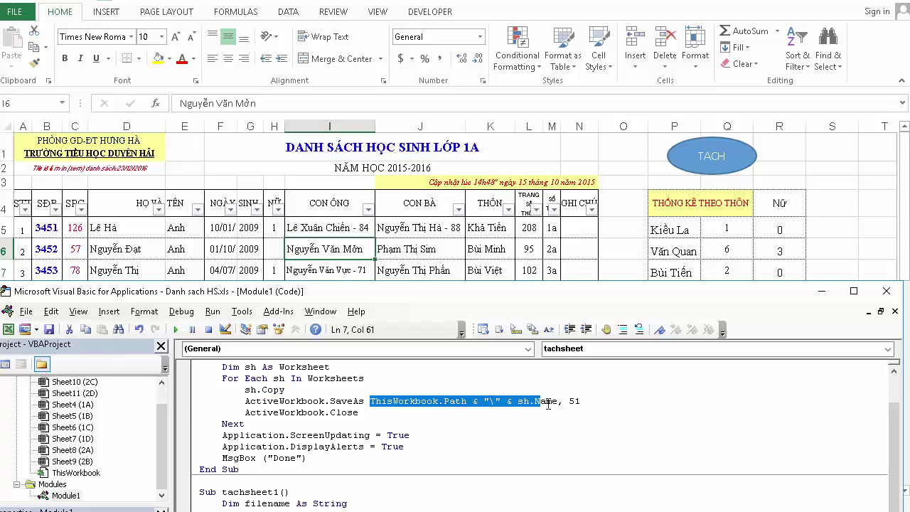
{"action": "double_click", "coordinate": [573, 401]}
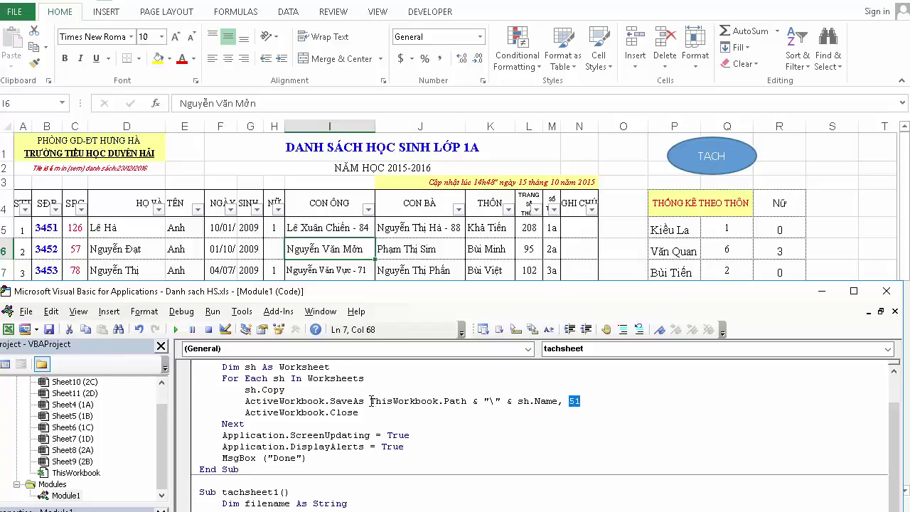
{"action": "left_click_drag", "start_coordinate": [371, 401], "coordinate": [467, 402]}
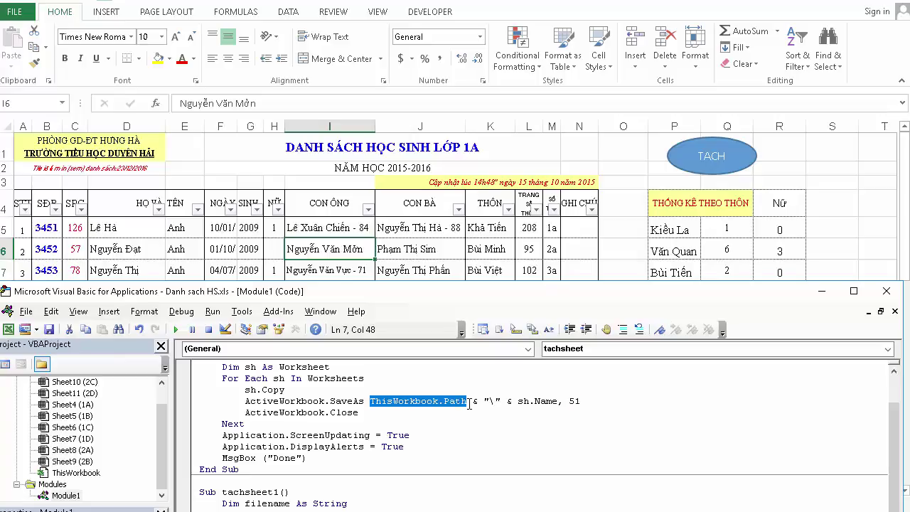
{"action": "left_click", "coordinate": [416, 401]}
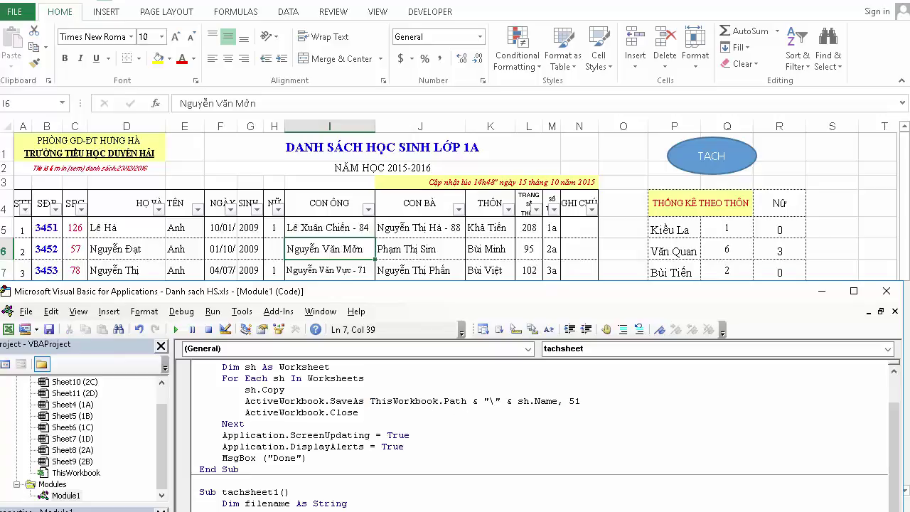
Compare the exported 1A–2D.xlsx files with the code's sh.Name path, ending on the workbook
{"action": "left_click", "coordinate": [217, 195]}
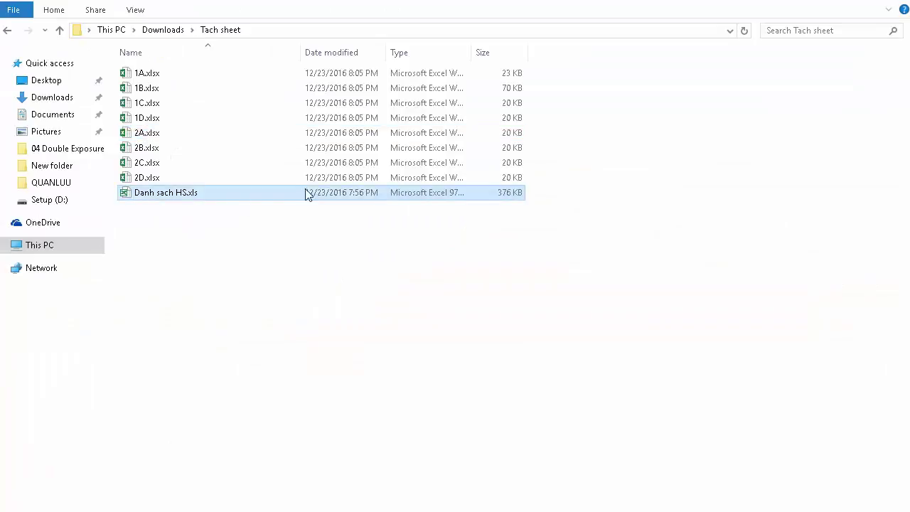
{"action": "mouse_move", "coordinate": [1, 160]}
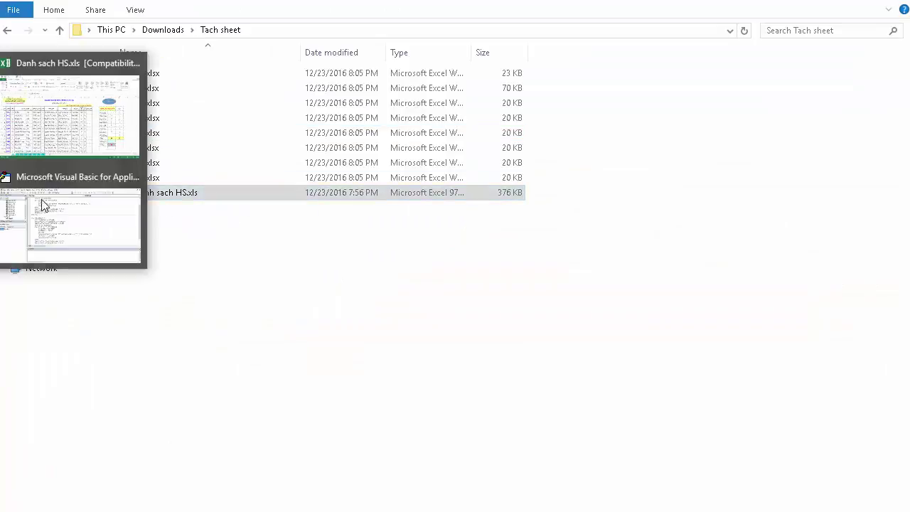
{"action": "left_click", "coordinate": [69, 231]}
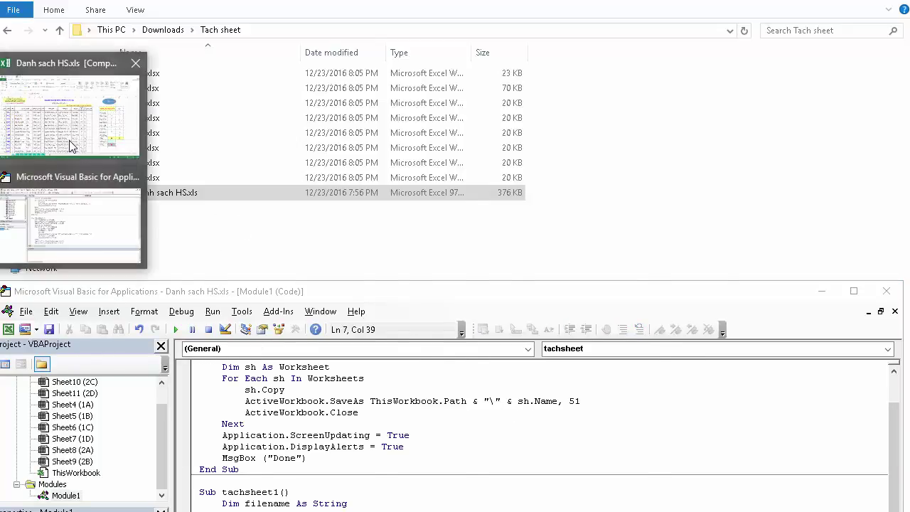
{"action": "left_click", "coordinate": [69, 142]}
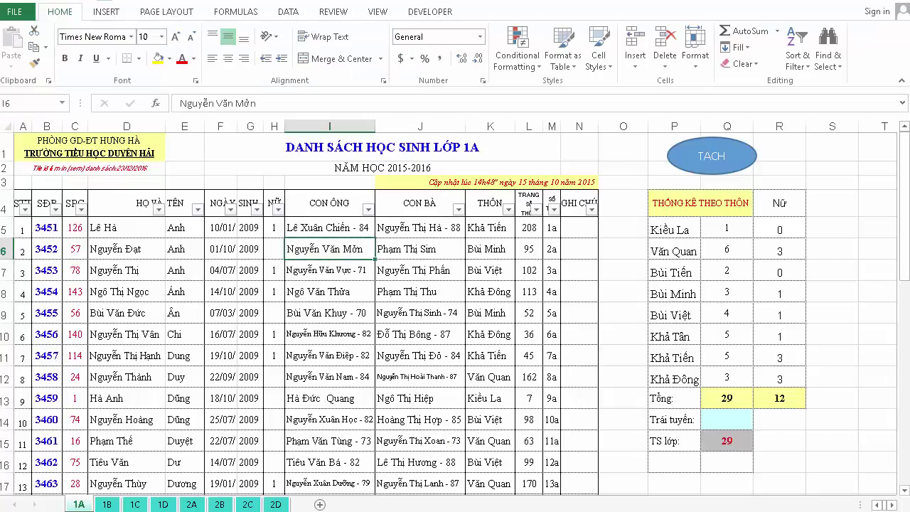
{"action": "key", "text": "alt+Tab"}
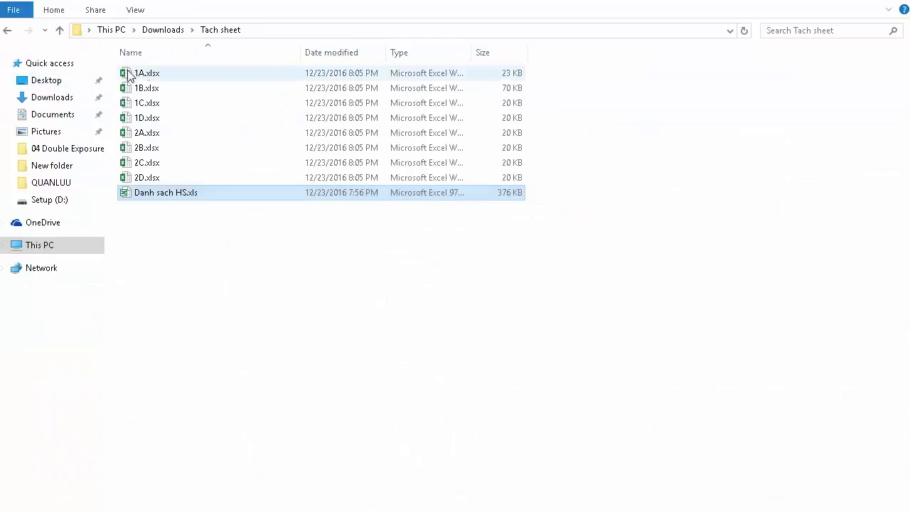
{"action": "mouse_move", "coordinate": [5, 178]}
{"action": "left_click", "coordinate": [63, 230]}
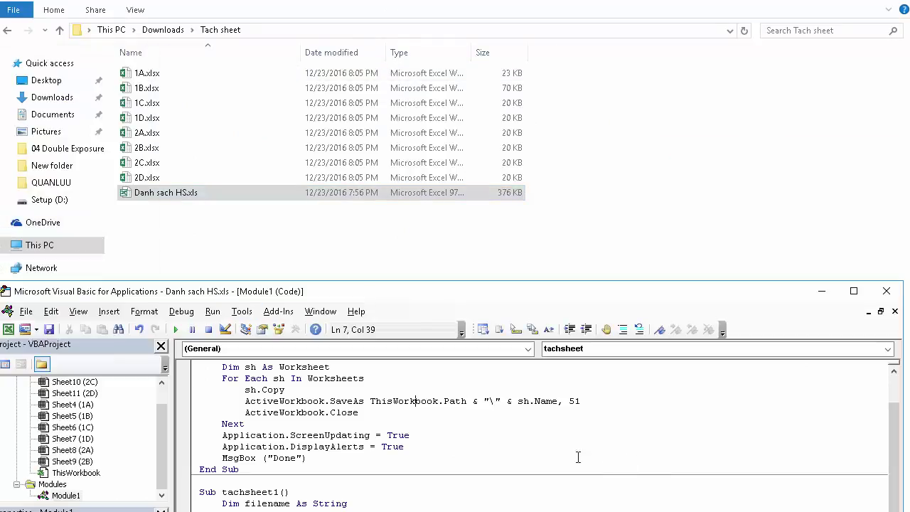
{"action": "left_click_drag", "start_coordinate": [515, 401], "coordinate": [558, 401]}
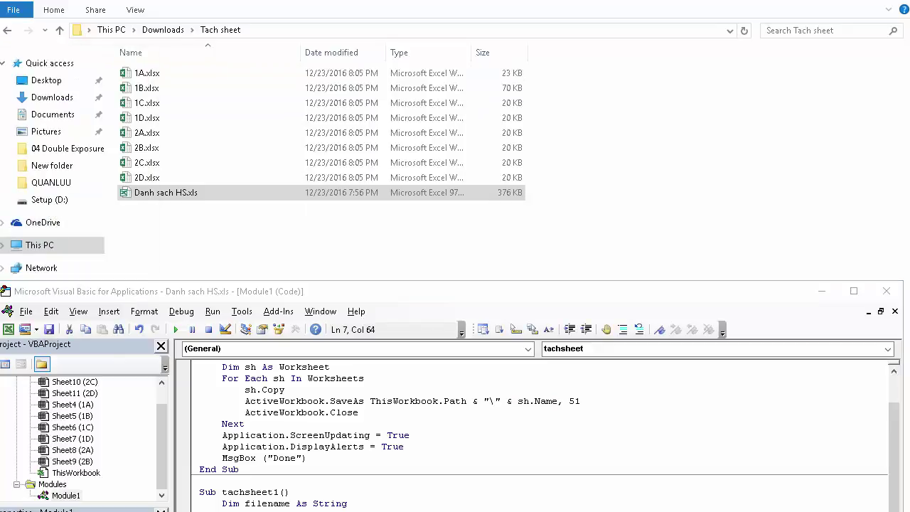
{"action": "left_click", "coordinate": [103, 128]}
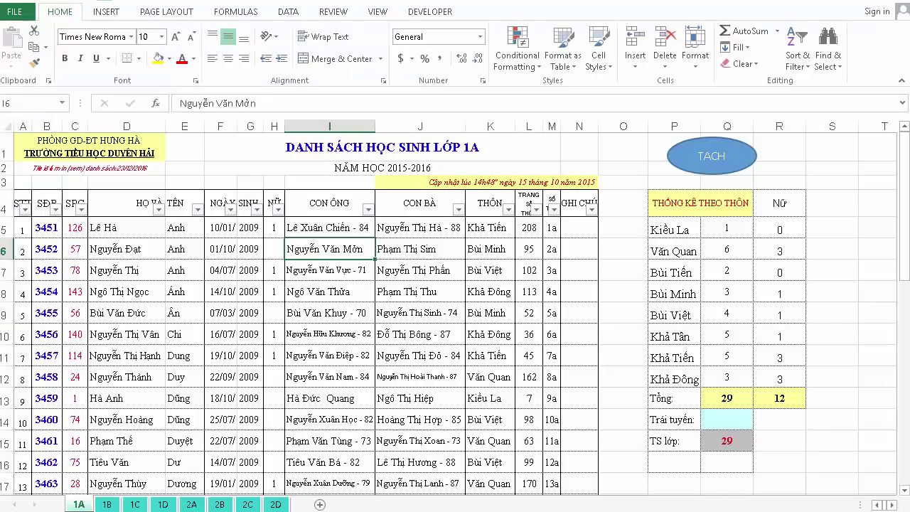
After format code 51 in SaveAs, add the comment '51 xlsx, 52 xlsm, 50 xlsb, 56 xls, 6 csv'
{"action": "left_click", "coordinate": [48, 226]}
{"action": "left_click", "coordinate": [577, 401]}
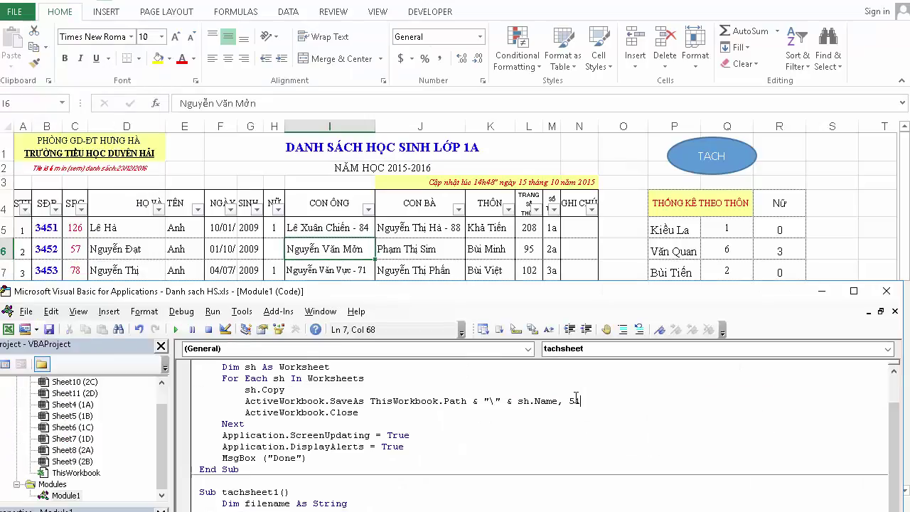
{"action": "triple_click", "coordinate": [576, 401]}
{"action": "double_click", "coordinate": [573, 400]}
{"action": "left_click", "coordinate": [582, 402]}
{"action": "type", "text": "'"}
{"action": "type", "text": "xlsx"}
{"action": "type", "text": "4"}
{"action": "type", "text": "2"}
{"action": "key", "text": "BackSpace"}
{"action": "key", "text": "BackSpace"}
{"action": "key", "text": "BackSpace"}
{"action": "type", "text": "xlsm, 50 "}
{"action": "type", "text": "xlsb, "}
{"action": "type", "text": "56 xls, "}
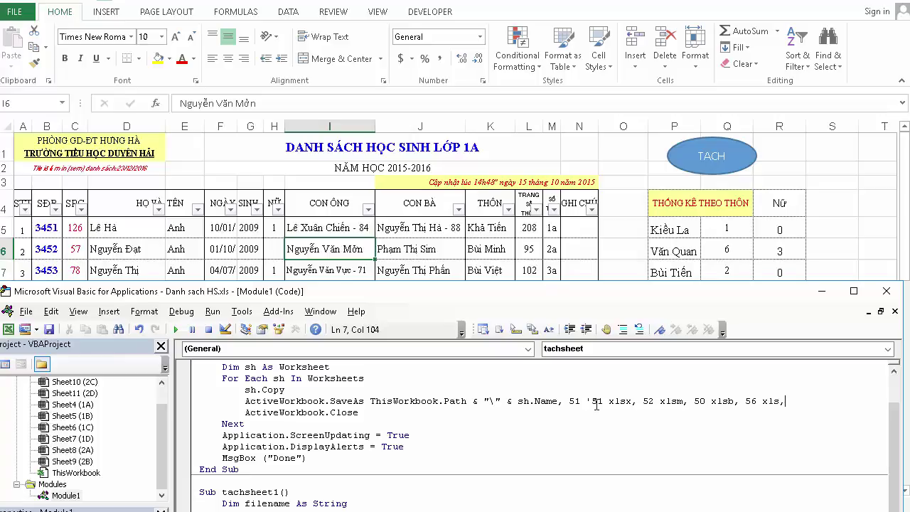
{"action": "type", "text": "6 csv"}
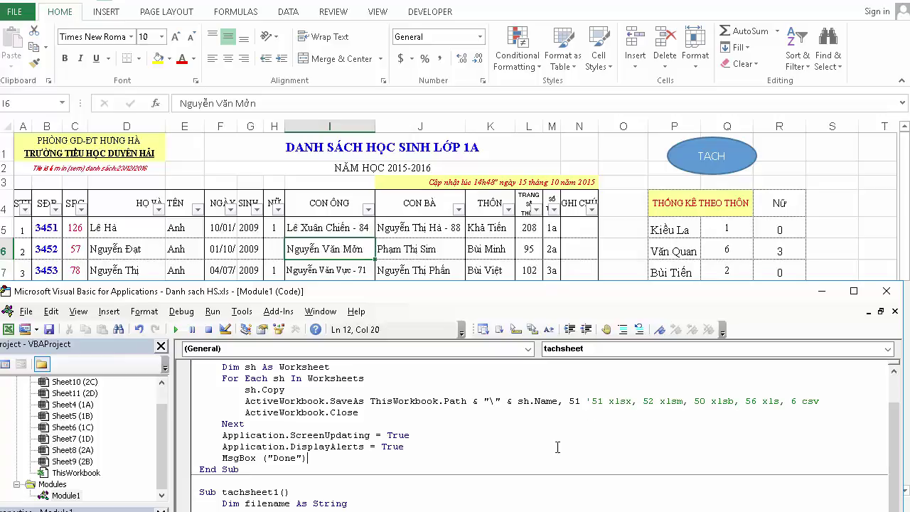
Highlight the format-code comment, code 51 and the folder part of the save path
{"action": "left_click_drag", "start_coordinate": [592, 400], "coordinate": [780, 401]}
{"action": "left_click", "coordinate": [651, 412]}
{"action": "left_click_drag", "start_coordinate": [568, 400], "coordinate": [586, 401]}
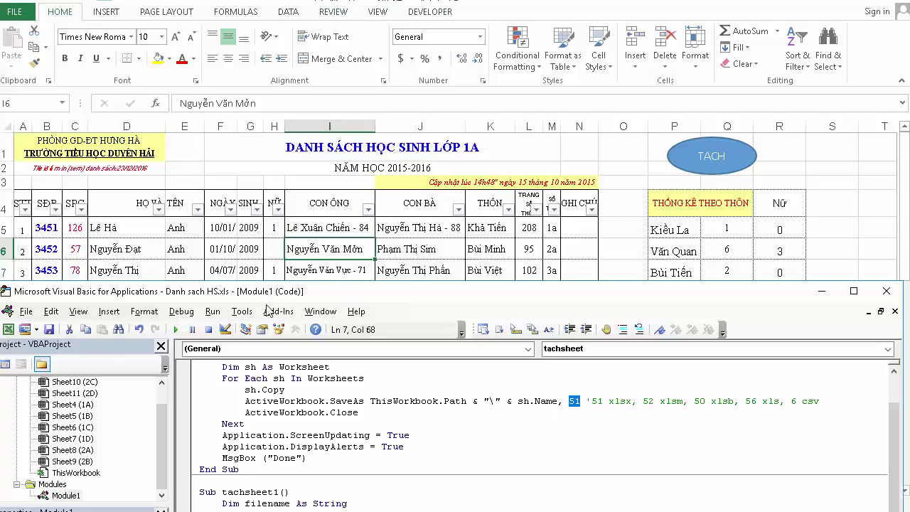
{"action": "left_click_drag", "start_coordinate": [371, 400], "coordinate": [558, 402]}
Highlight the Close line, ScreenUpdating and DisplayAlerts resets and the Done MsgBox, then return to sheet 1A
{"action": "mouse_move", "coordinate": [358, 412]}
{"action": "left_mouse_down"}
{"action": "mouse_move", "coordinate": [243, 413]}
{"action": "mouse_move", "coordinate": [227, 421]}
{"action": "left_mouse_up"}
{"action": "left_click_drag", "start_coordinate": [302, 435], "coordinate": [409, 436]}
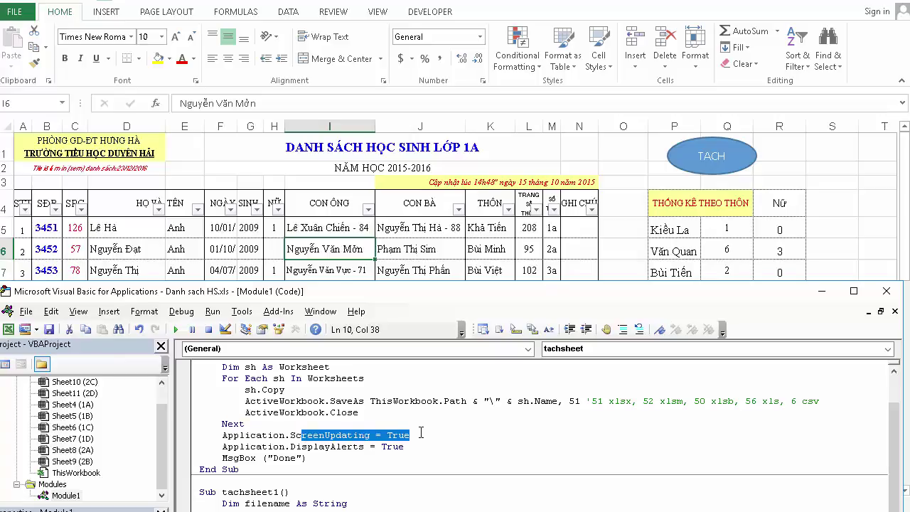
{"action": "left_click", "coordinate": [420, 433]}
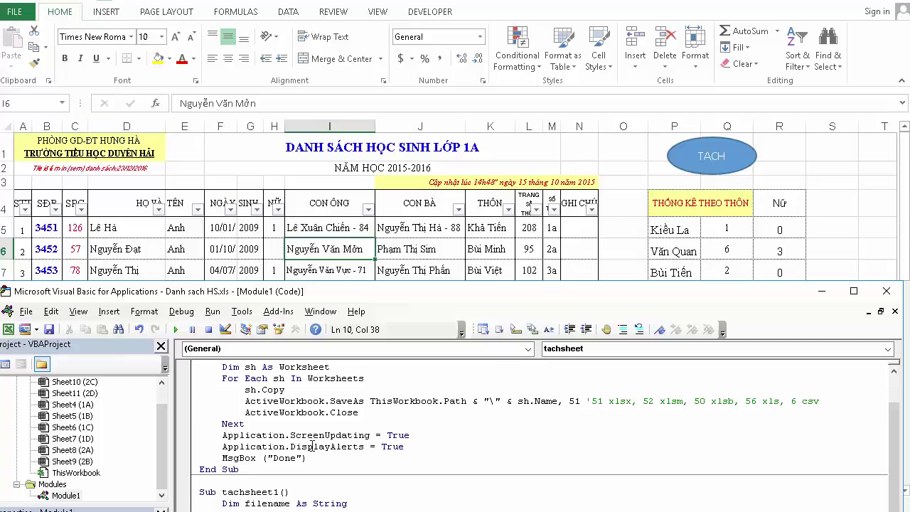
{"action": "left_click_drag", "start_coordinate": [313, 445], "coordinate": [432, 446]}
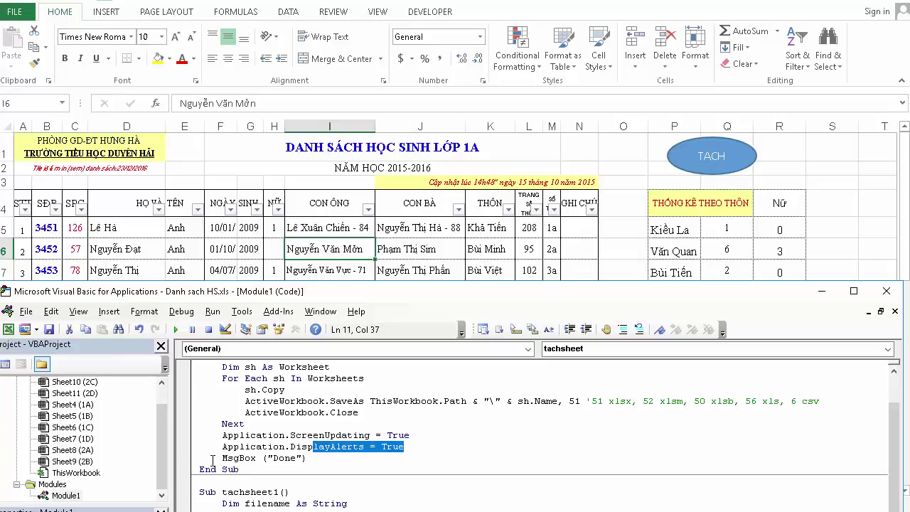
{"action": "left_click_drag", "start_coordinate": [223, 458], "coordinate": [327, 459]}
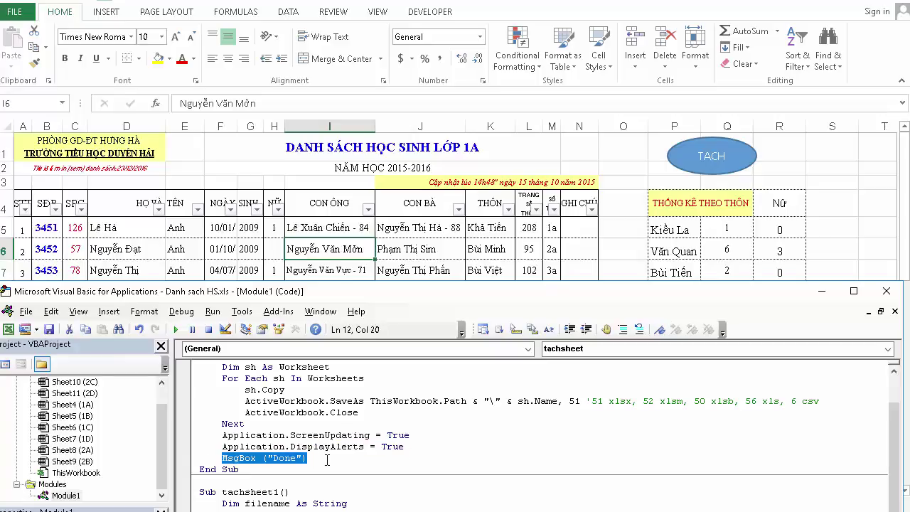
{"action": "left_click", "coordinate": [329, 459]}
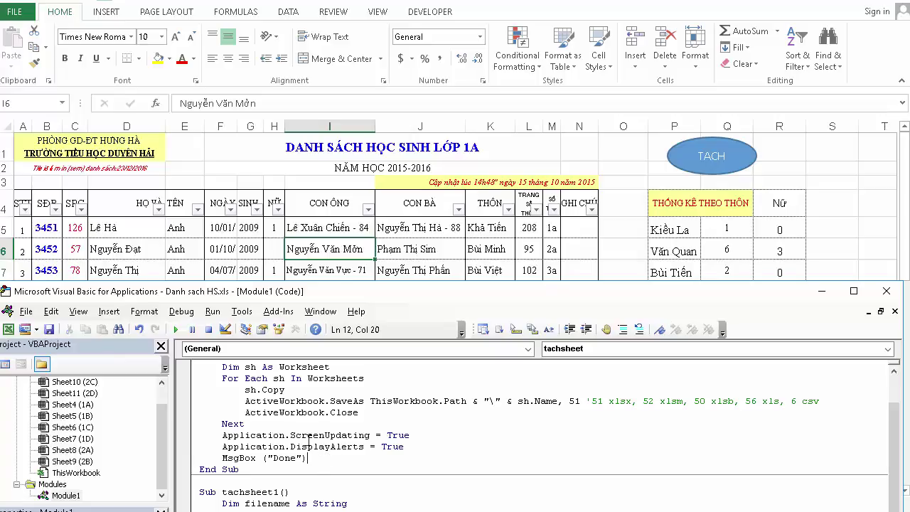
{"action": "left_click", "coordinate": [250, 227]}
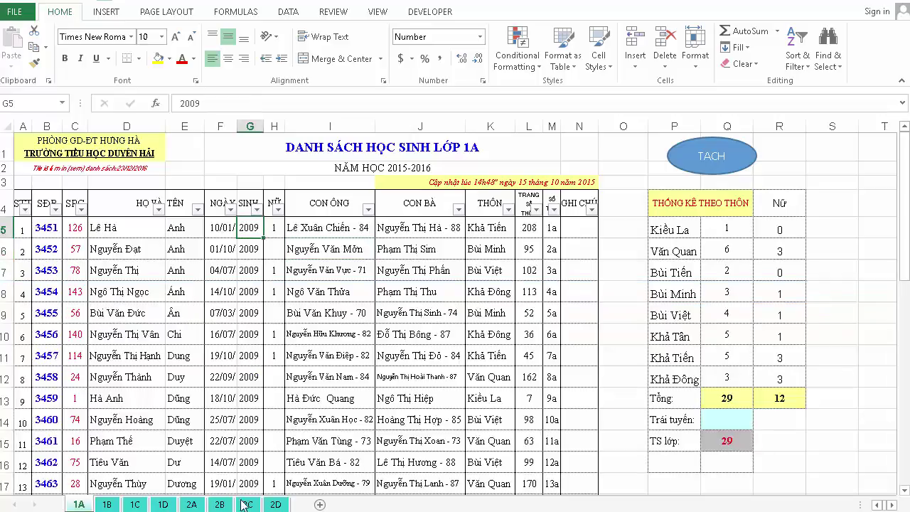
Change the SaveAs file format code from 51 to 52
{"action": "mouse_move", "coordinate": [7, 146]}
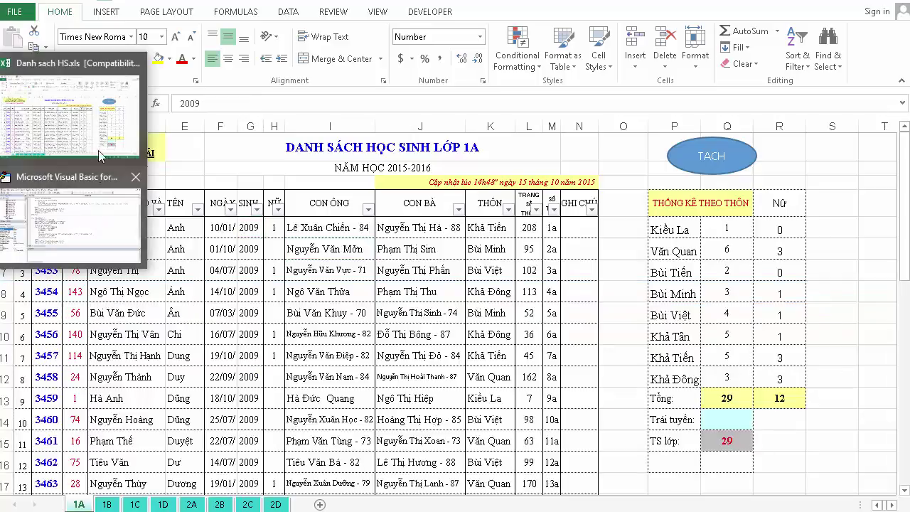
{"action": "left_click", "coordinate": [93, 234]}
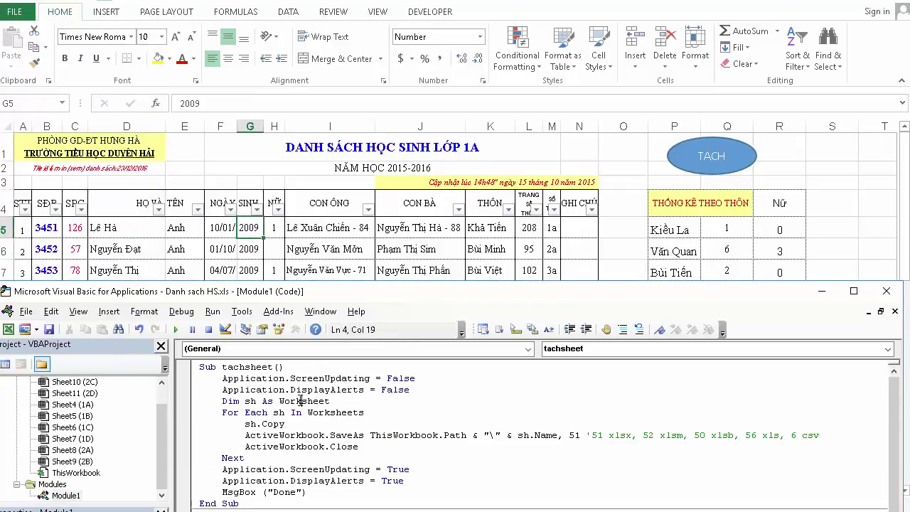
{"action": "left_click", "coordinate": [327, 232]}
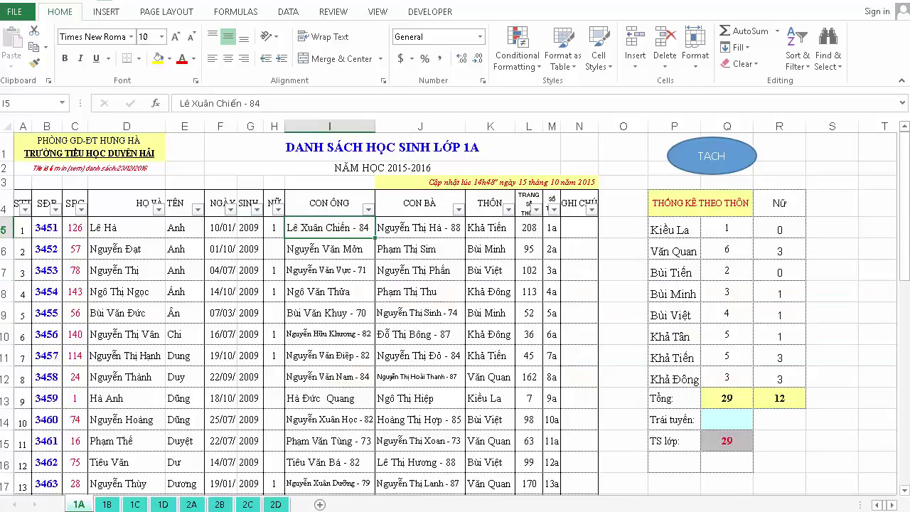
{"action": "mouse_move", "coordinate": [7, 168]}
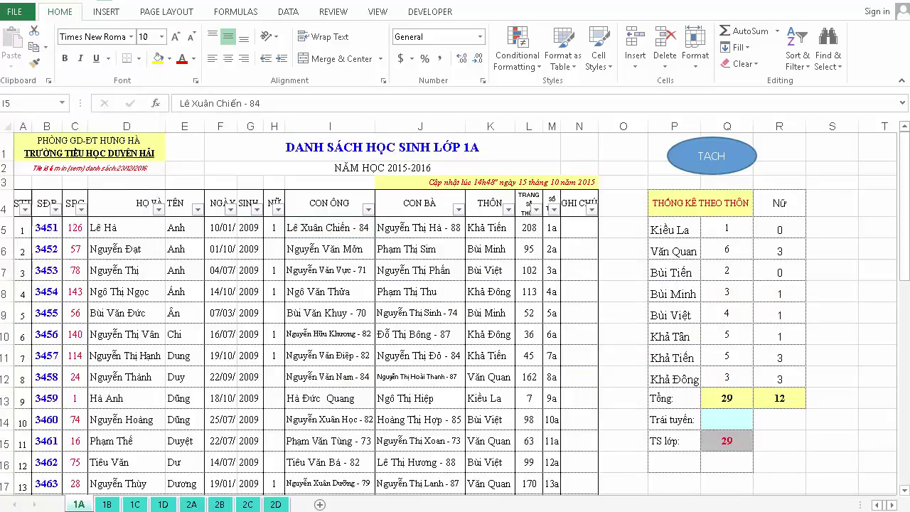
{"action": "left_click", "coordinate": [106, 226]}
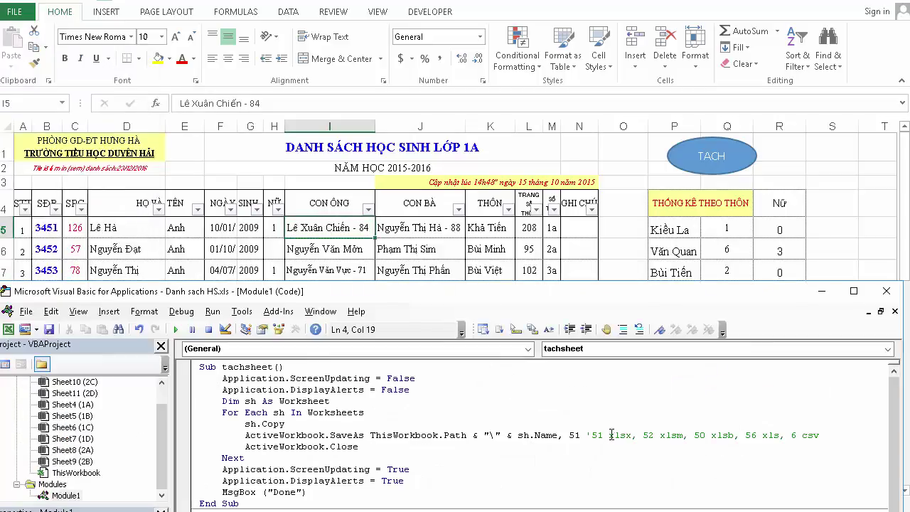
{"action": "left_click", "coordinate": [581, 434]}
{"action": "key", "text": "BackSpace"}
{"action": "type", "text": "2"}
Delete the previously exported 1A.xlsx–2D.xlsx files from the Tach sheet folder
{"action": "left_click", "coordinate": [151, 177]}
{"action": "left_click", "coordinate": [165, 74], "text": "shift"}
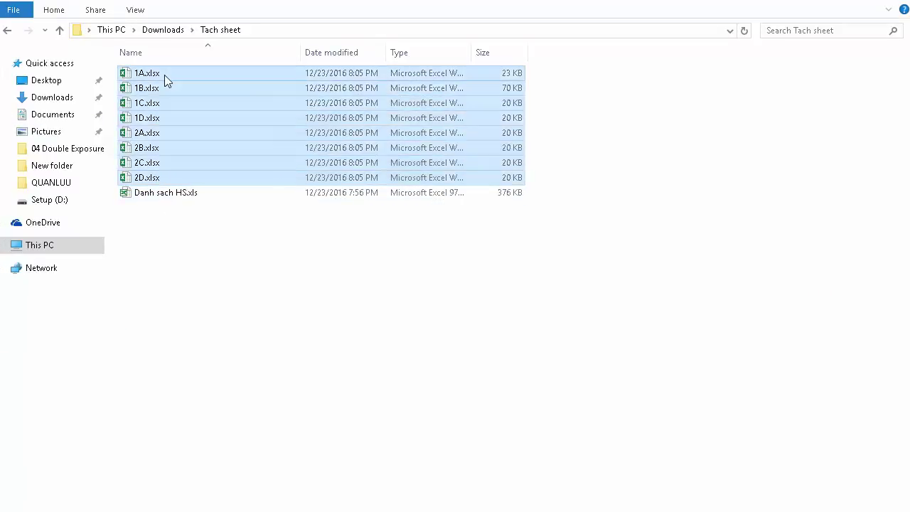
{"action": "key", "text": "Delete"}
{"action": "key", "text": "alt+Tab"}
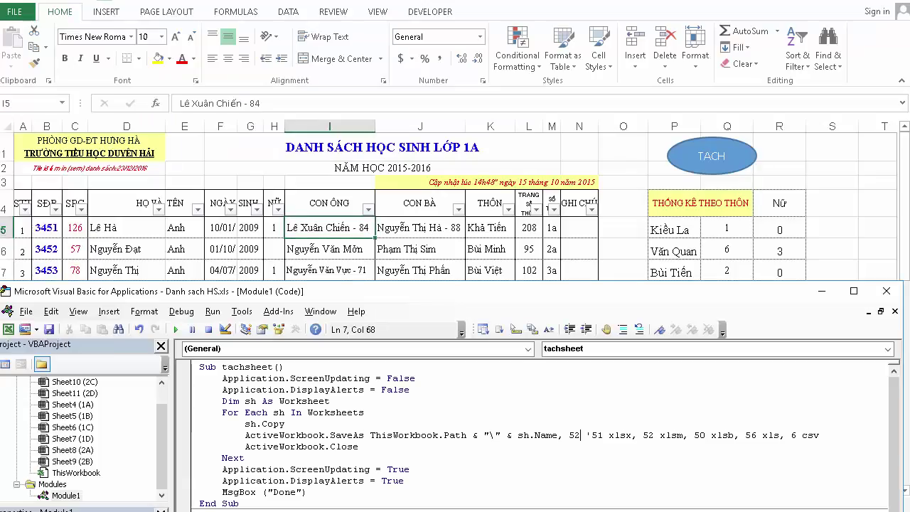
Rerun the TACH macro and dismiss Done, producing 1A.xlsm through 2D.xlsm
{"action": "left_click", "coordinate": [250, 412]}
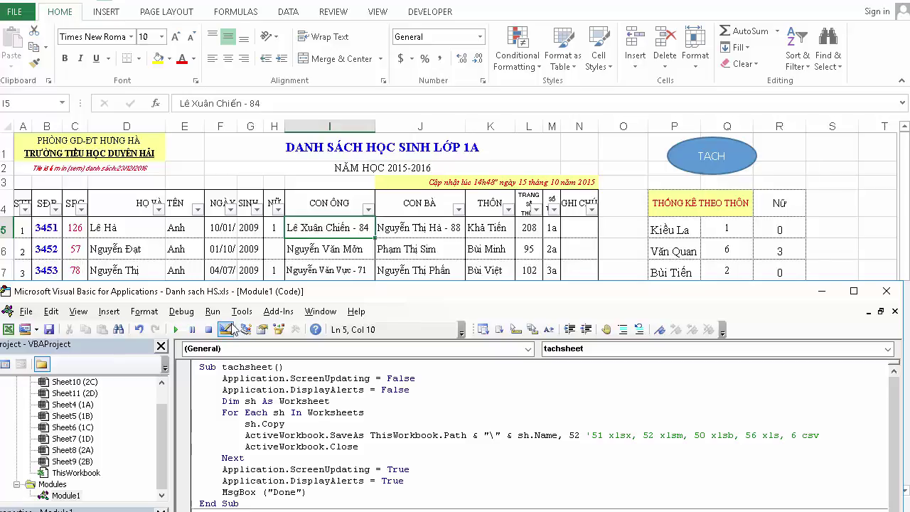
{"action": "left_click", "coordinate": [732, 158]}
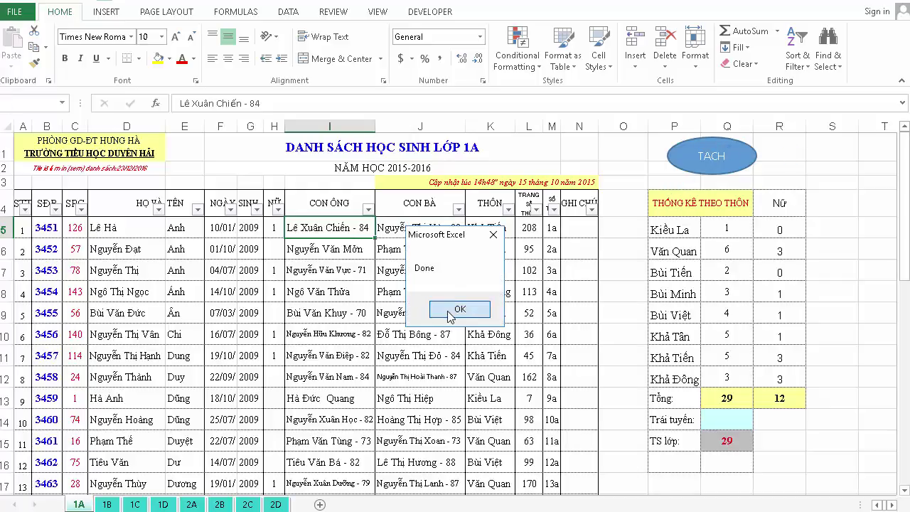
{"action": "left_click", "coordinate": [437, 314]}
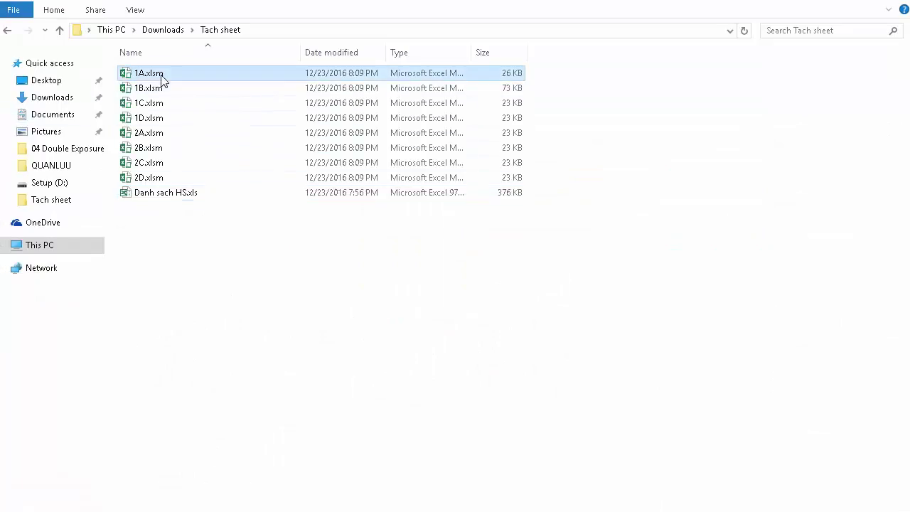
Show the Tach sheet folder and select the class files 1A through 2D
{"action": "left_click", "coordinate": [162, 87]}
{"action": "left_click", "coordinate": [159, 103]}
{"action": "left_click", "coordinate": [159, 118]}
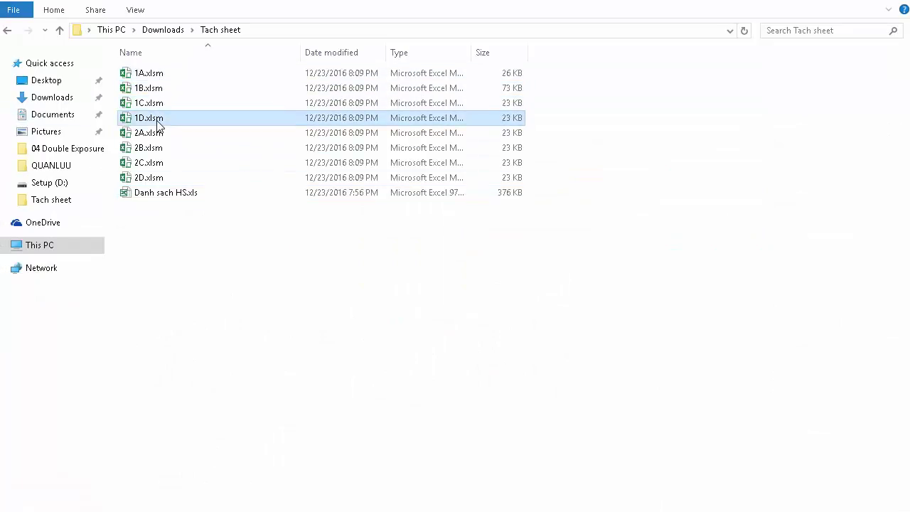
{"action": "left_click", "coordinate": [148, 74]}
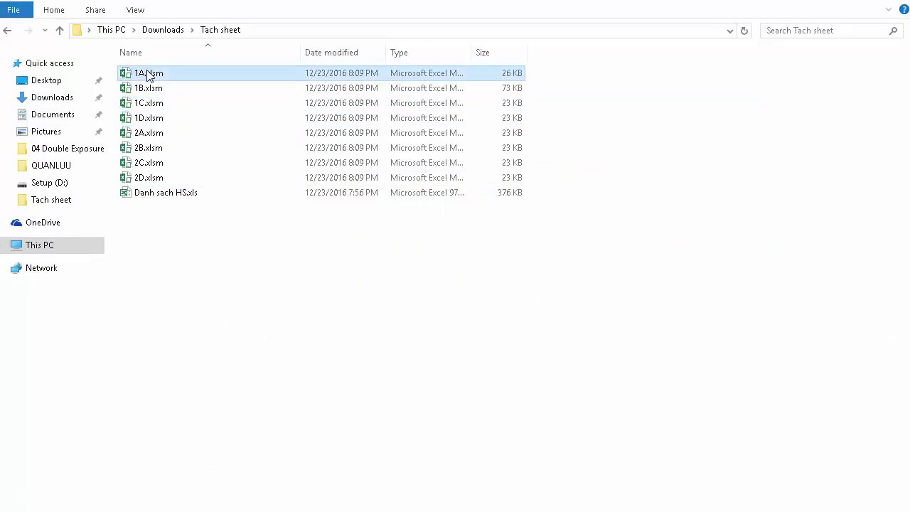
{"action": "left_click", "coordinate": [157, 182], "text": "shift"}
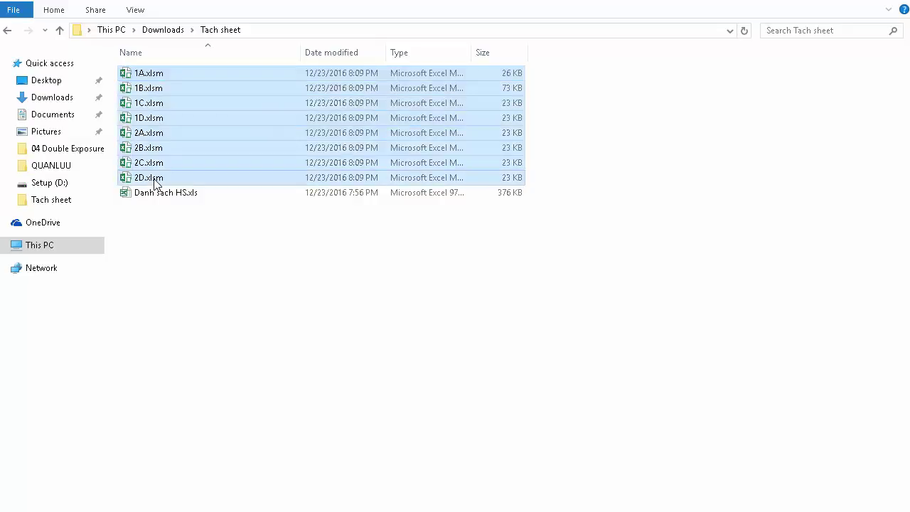
Open 1A.xlsm and 1C.xlsm to check their single class sheet, closing each without saving
{"action": "double_click", "coordinate": [159, 75]}
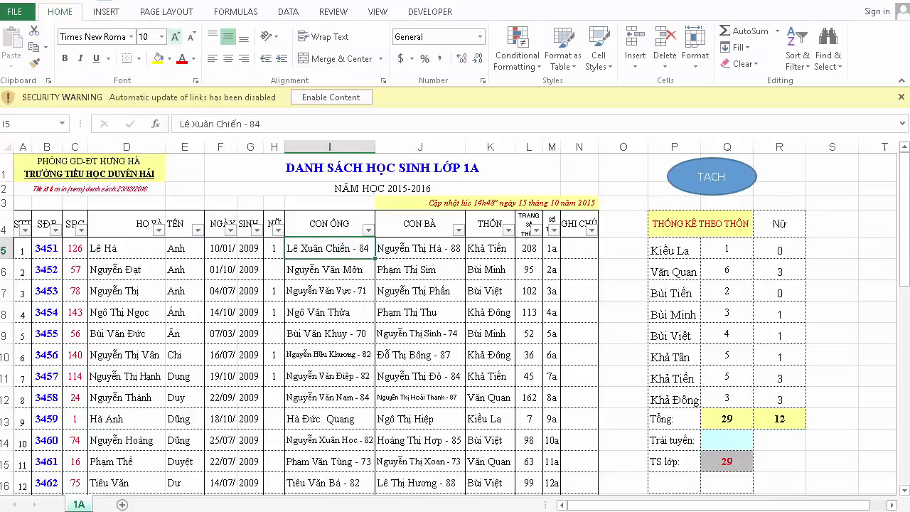
{"action": "mouse_move", "coordinate": [3, 164]}
{"action": "left_click", "coordinate": [902, 4]}
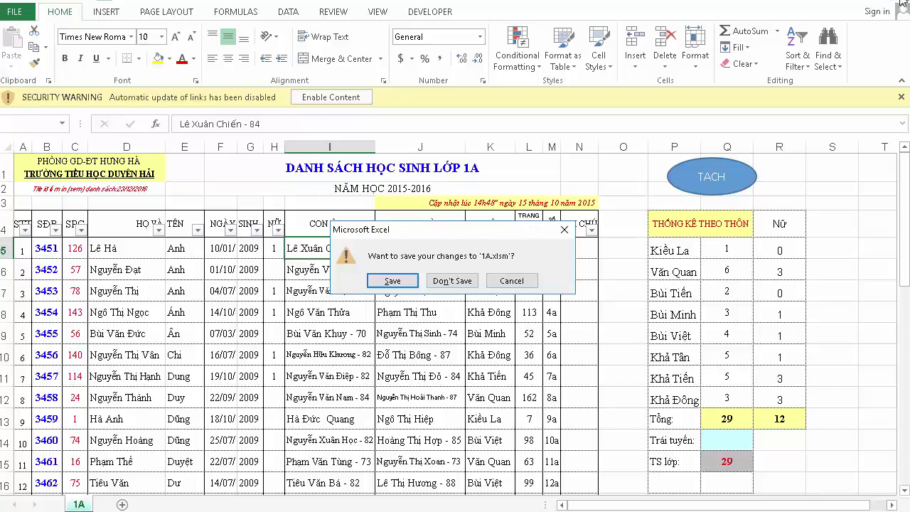
{"action": "left_click", "coordinate": [452, 280]}
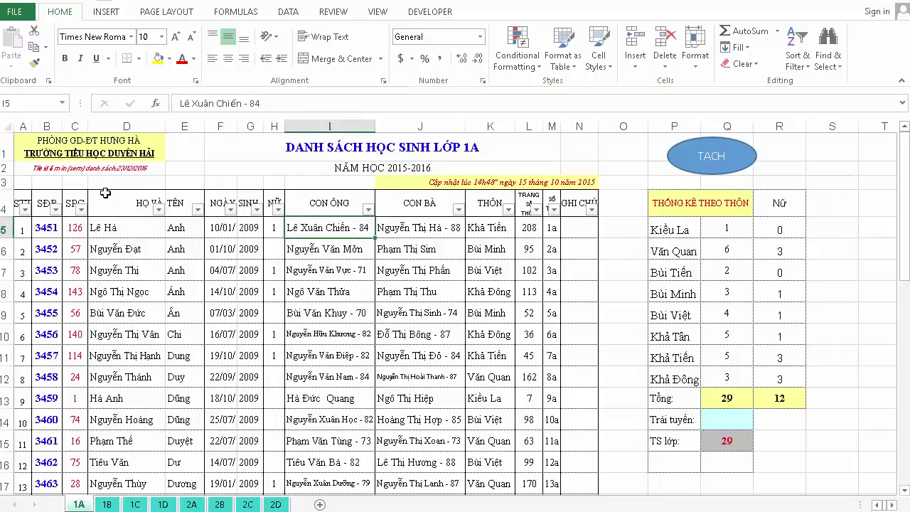
{"action": "double_click", "coordinate": [152, 118]}
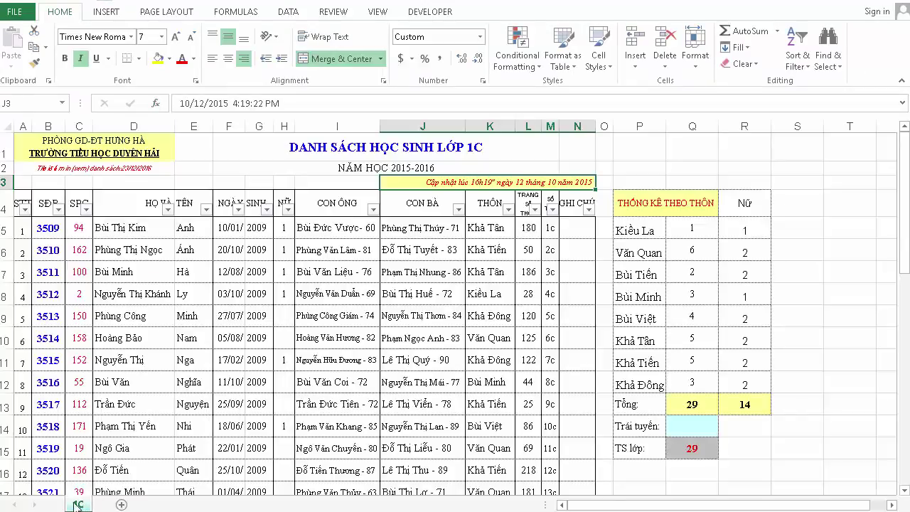
{"action": "left_click", "coordinate": [901, 2]}
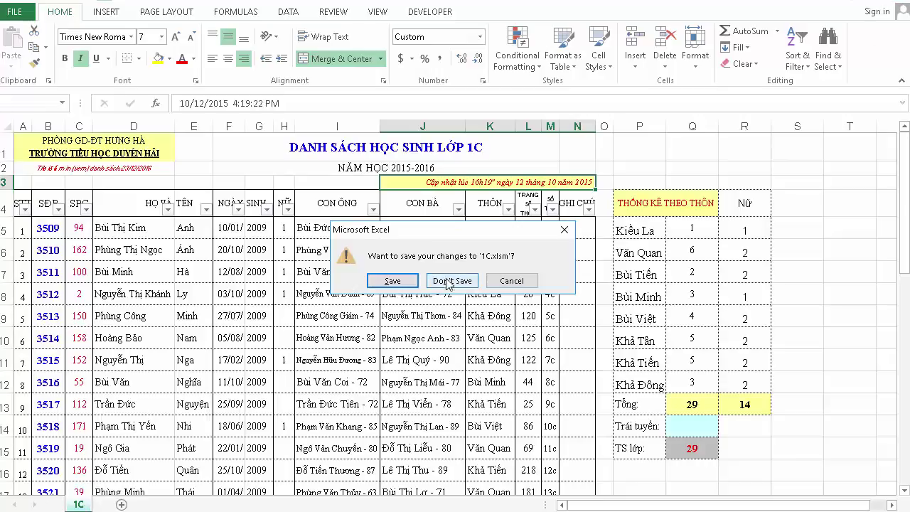
{"action": "left_click", "coordinate": [444, 282]}
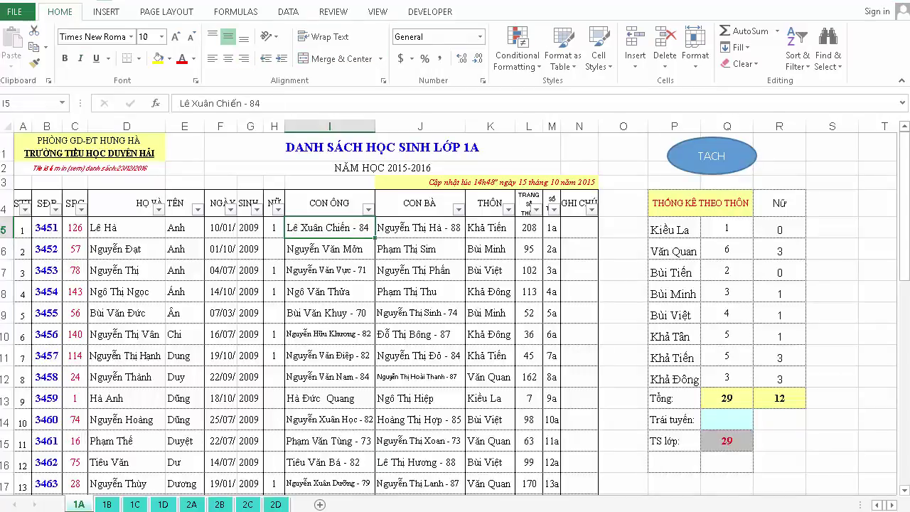
Bring the VBA editor forward and scroll down to the tachsheet1 macro code
{"action": "key", "text": "alt+Tab"}
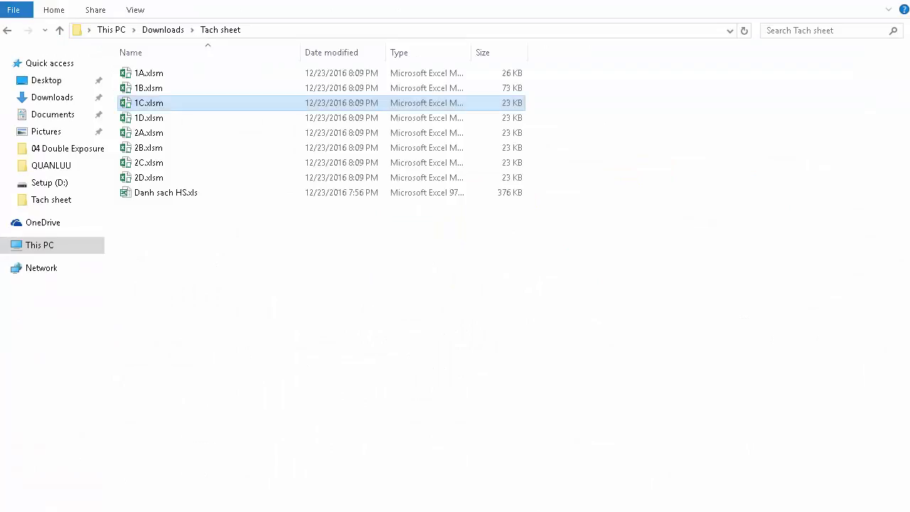
{"action": "left_click", "coordinate": [71, 223]}
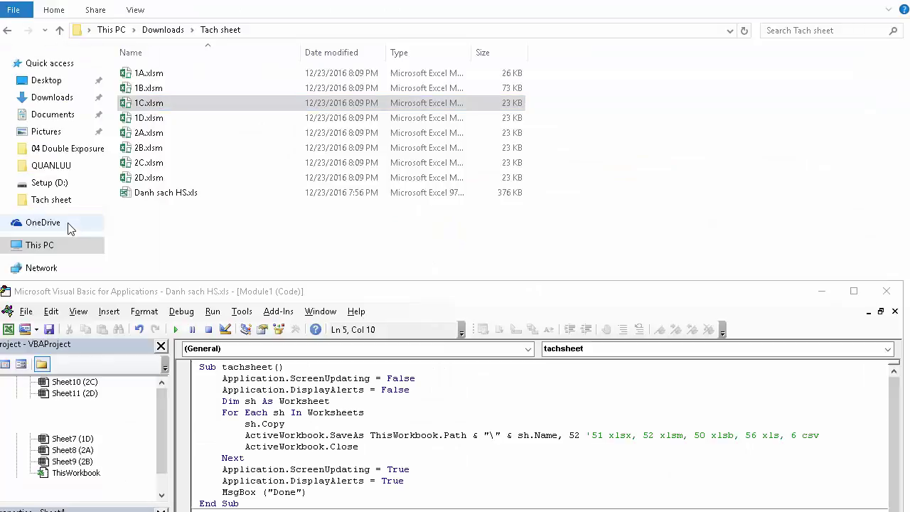
{"action": "scroll", "coordinate": [383, 410], "scroll_direction": "down", "scroll_amount": 1}
{"action": "scroll", "coordinate": [383, 408], "scroll_direction": "down", "scroll_amount": 1}
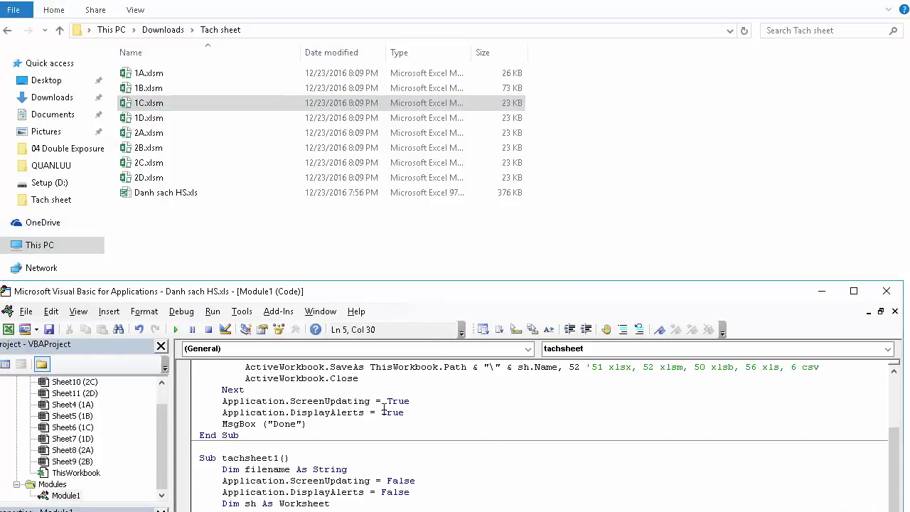
{"action": "scroll", "coordinate": [384, 408], "scroll_direction": "down", "scroll_amount": 1}
{"action": "left_click", "coordinate": [319, 481]}
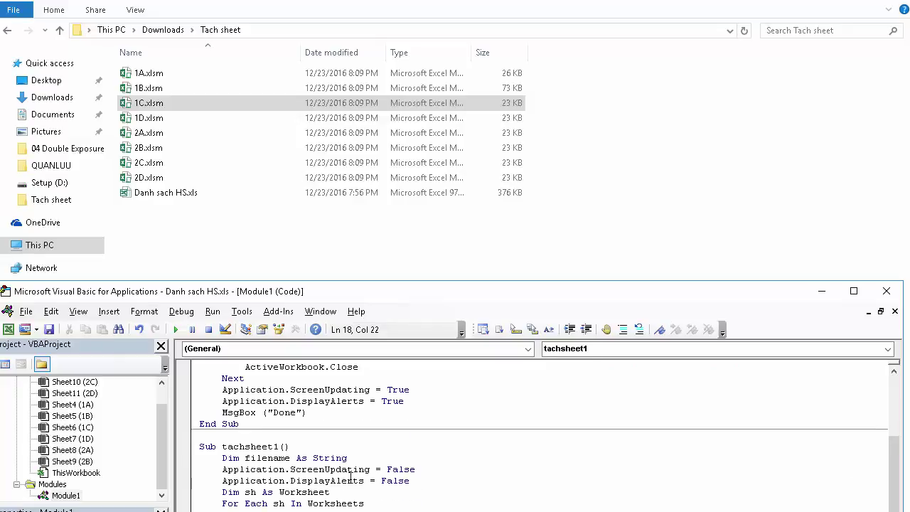
Delete the old tachsheet macro so only tachsheet1, with its Data sheet name, remains
{"action": "left_click", "coordinate": [617, 278]}
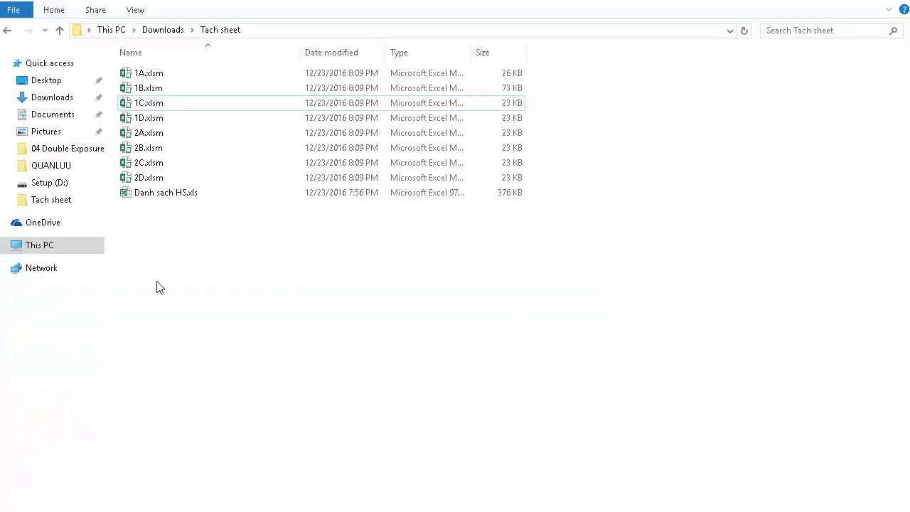
{"action": "left_click", "coordinate": [85, 223]}
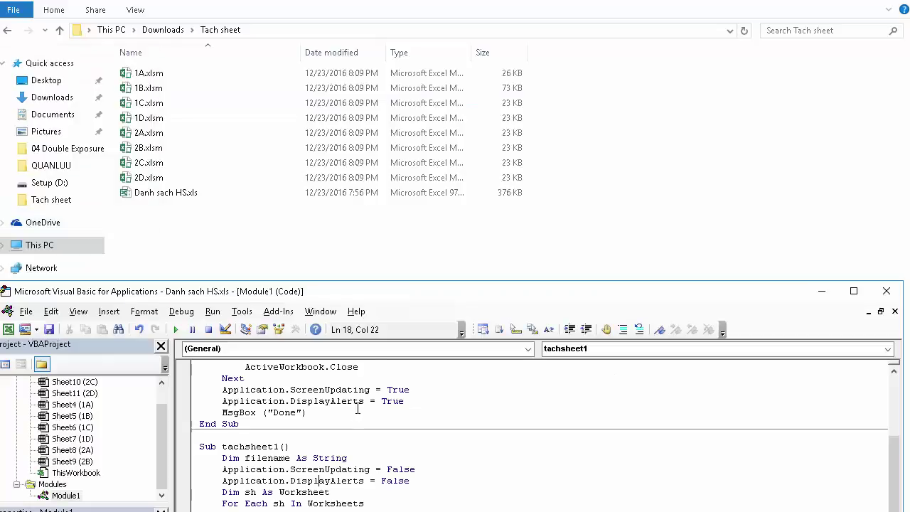
{"action": "left_click_drag", "start_coordinate": [395, 291], "coordinate": [398, 261]}
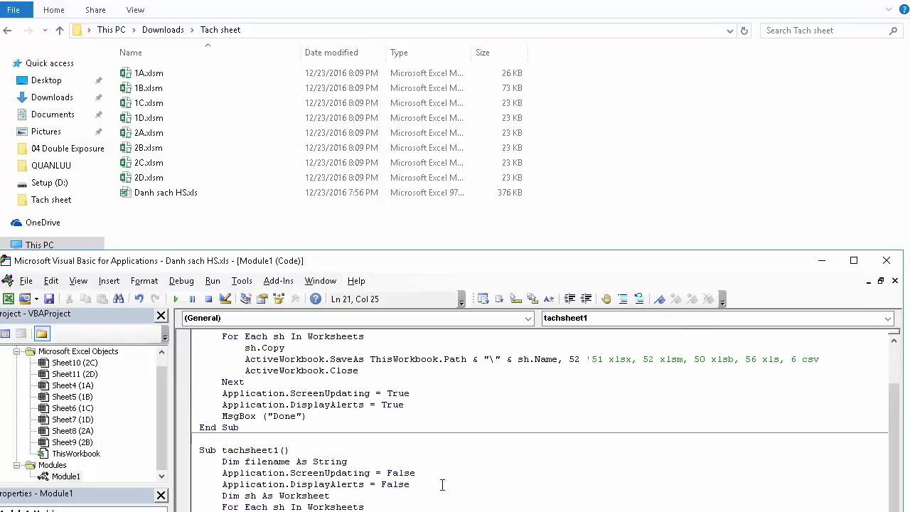
{"action": "left_click", "coordinate": [392, 500]}
{"action": "left_click_drag", "start_coordinate": [239, 427], "coordinate": [213, 334]}
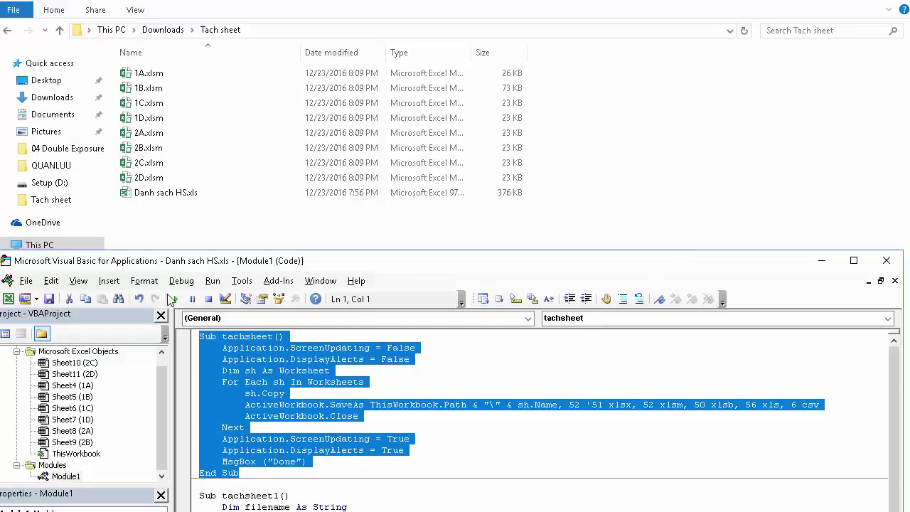
{"action": "key", "text": "Delete"}
{"action": "scroll", "coordinate": [250, 359], "scroll_direction": "down", "scroll_amount": 1}
{"action": "left_click", "coordinate": [330, 404]}
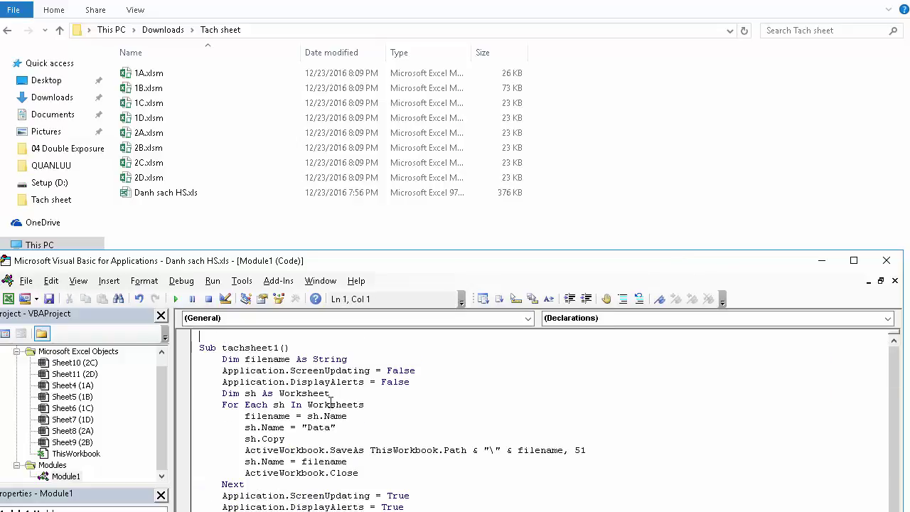
{"action": "left_click_drag", "start_coordinate": [307, 428], "coordinate": [331, 429]}
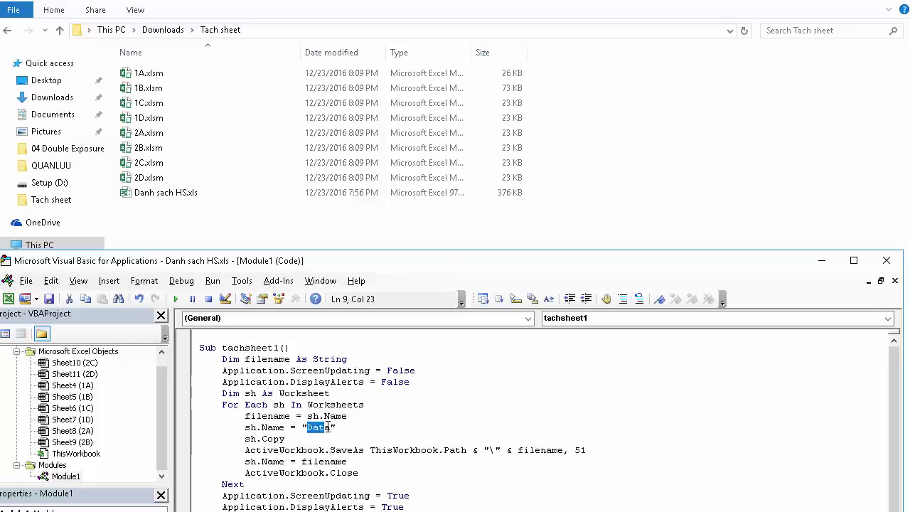
{"action": "left_click", "coordinate": [334, 437]}
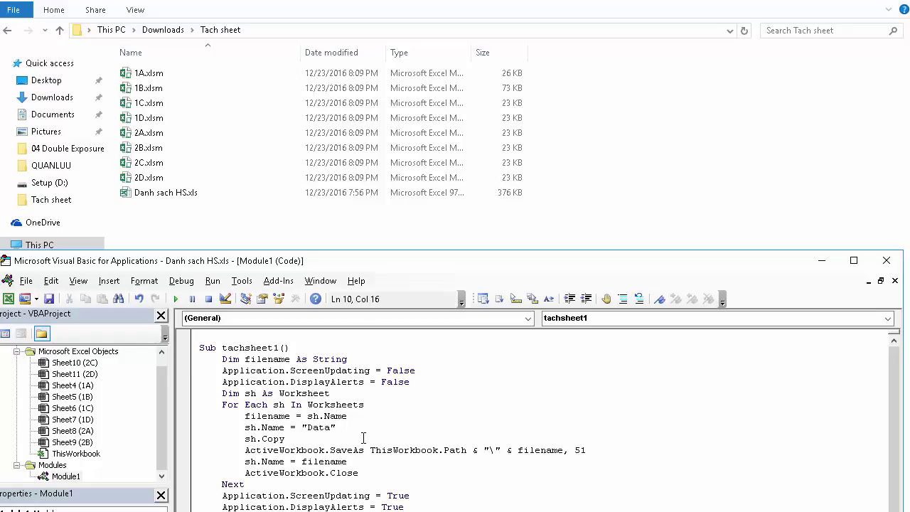
Delete the eight class files 1A.xlsm to 2D.xlsm from the Tach sheet folder
{"action": "left_click", "coordinate": [152, 178]}
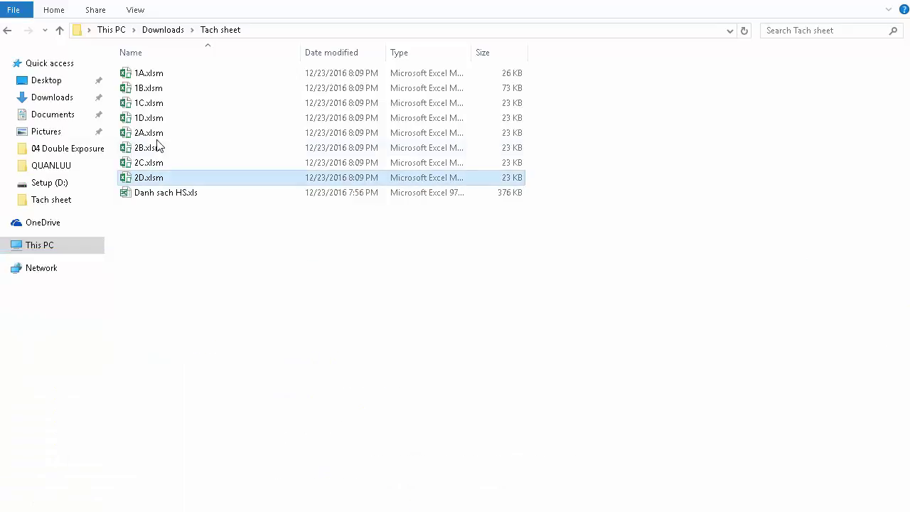
{"action": "left_click", "coordinate": [162, 74], "text": "shift"}
{"action": "key", "text": "Delete"}
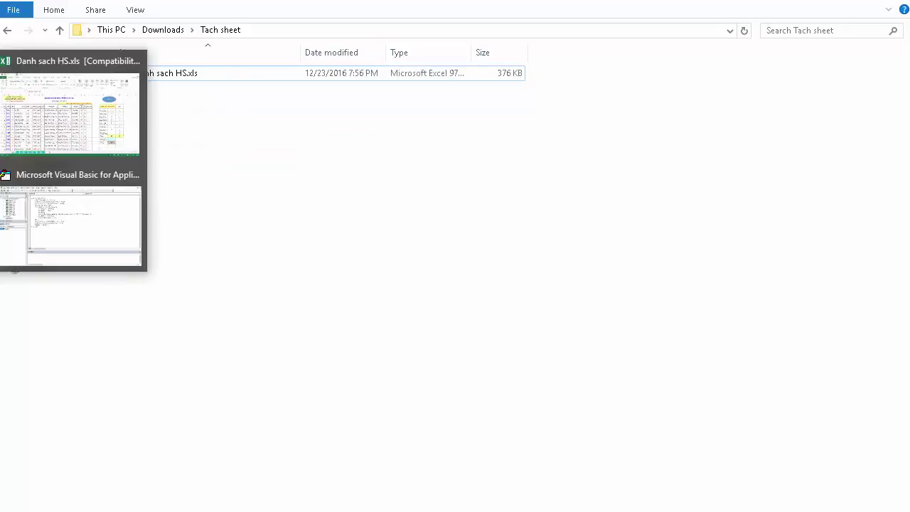
Assign the tachsheet1 macro to the TACH shape in the Danh sach HS workbook
{"action": "left_click", "coordinate": [59, 134]}
{"action": "right_click", "coordinate": [705, 164]}
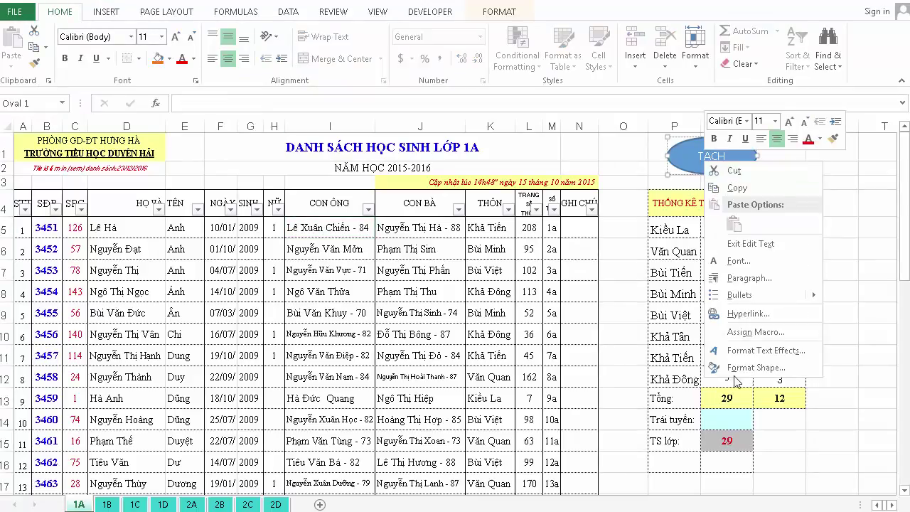
{"action": "left_click", "coordinate": [759, 332]}
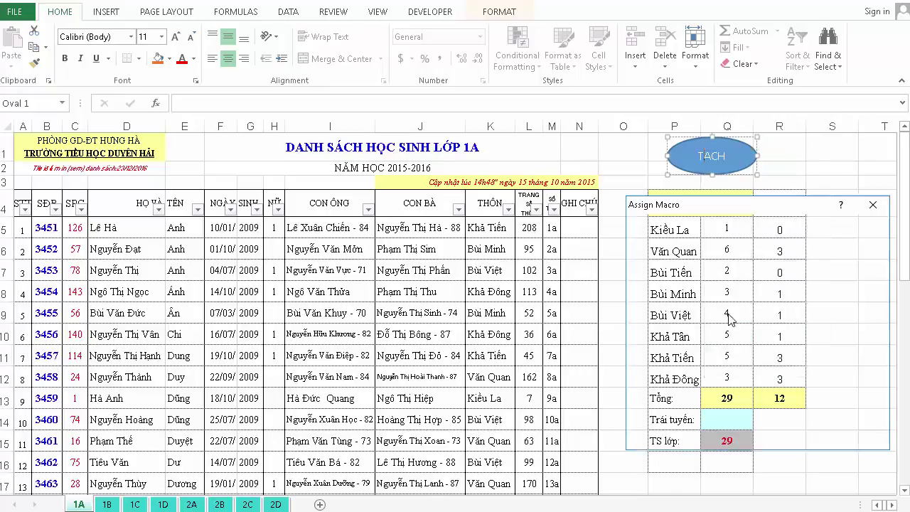
{"action": "left_click", "coordinate": [644, 251]}
{"action": "left_click", "coordinate": [799, 437]}
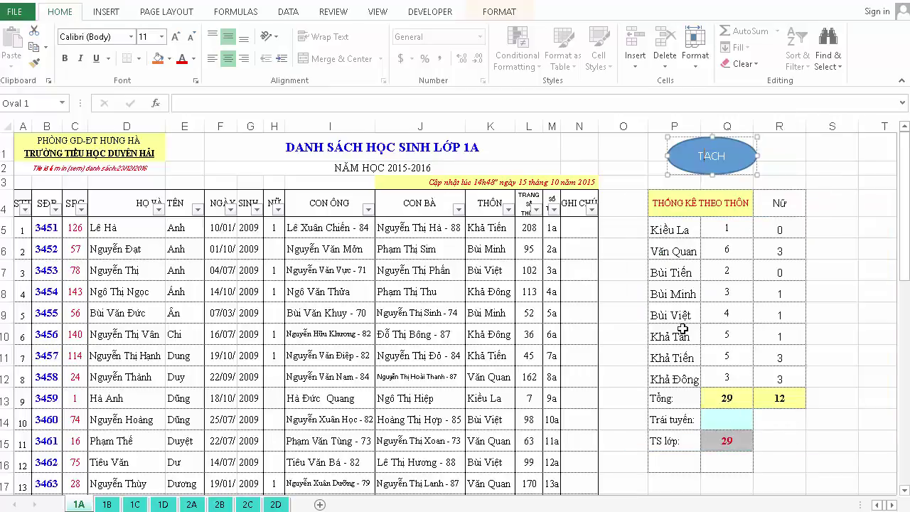
{"action": "left_click", "coordinate": [603, 170]}
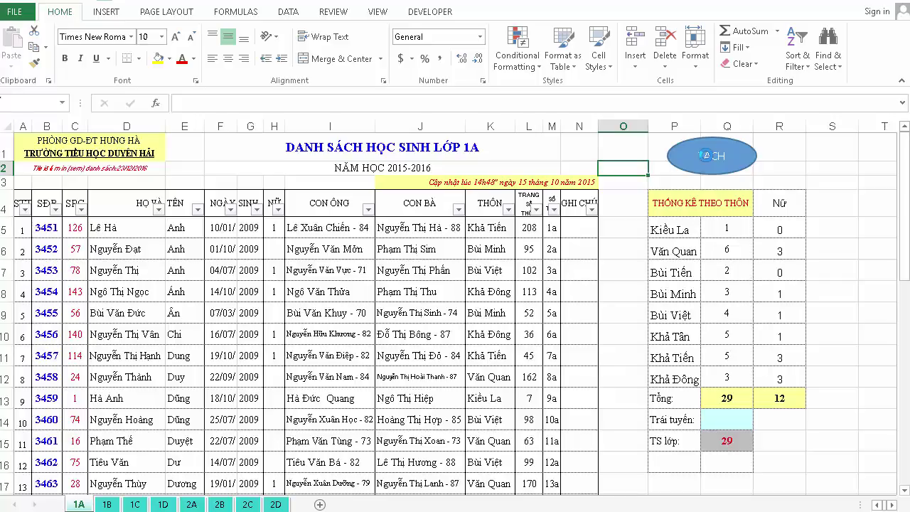
Run TACH, then open 1A.xlsx to check its Data sheet and close it unsaved
{"action": "left_click", "coordinate": [704, 155]}
{"action": "left_click", "coordinate": [461, 310]}
{"action": "double_click", "coordinate": [161, 74]}
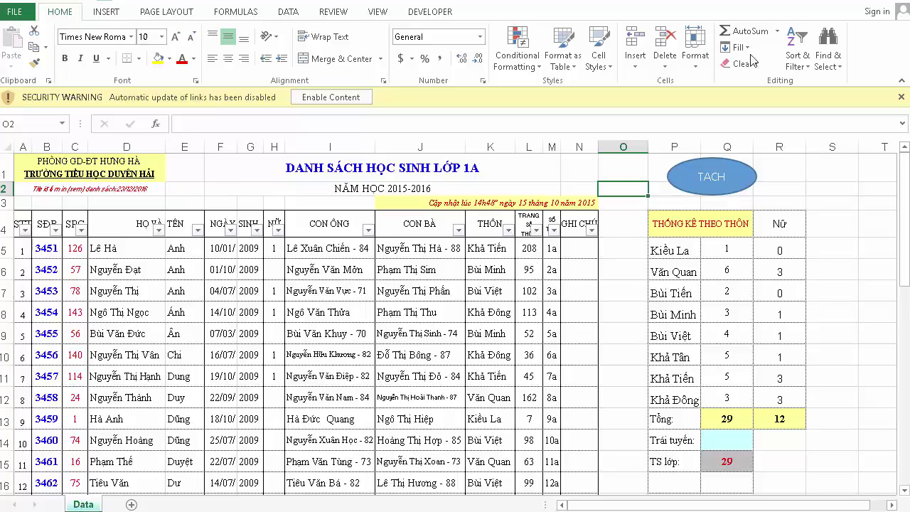
{"action": "key", "text": "ctrl+w"}
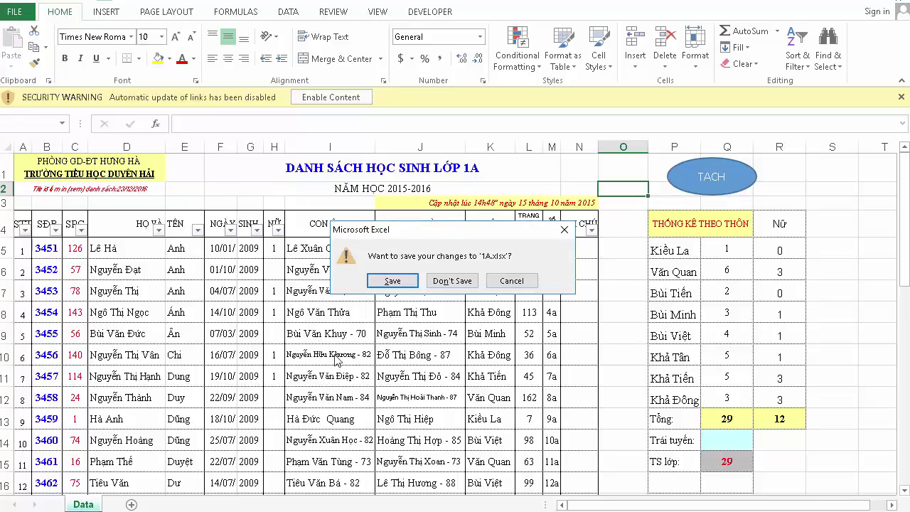
{"action": "left_click", "coordinate": [452, 285]}
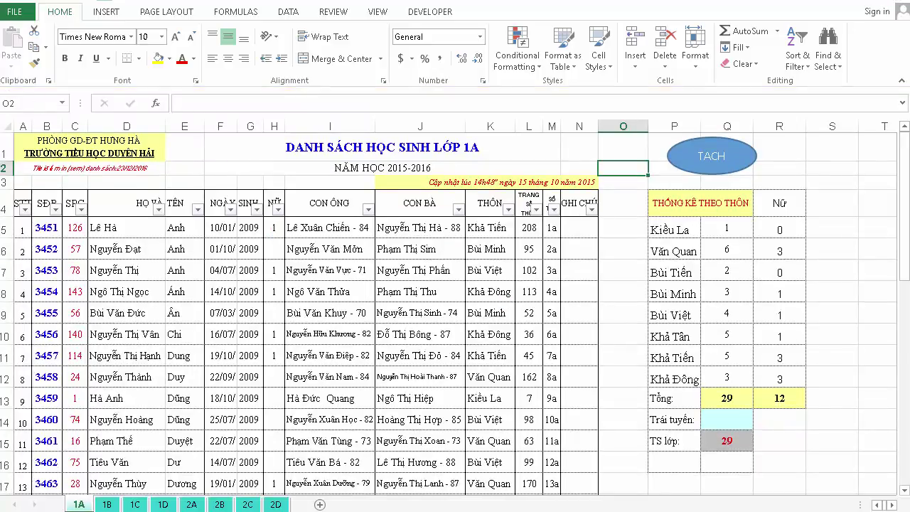
{"action": "left_click", "coordinate": [71, 213]}
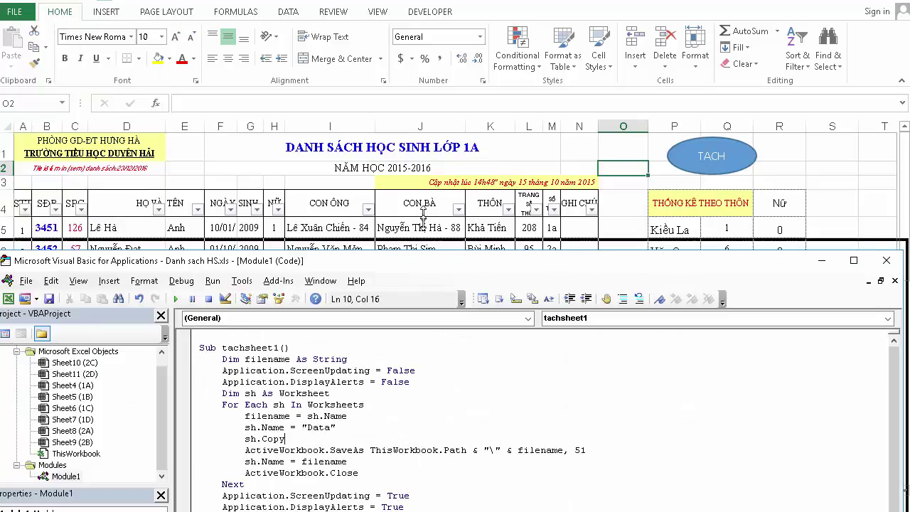
{"action": "left_click", "coordinate": [373, 407]}
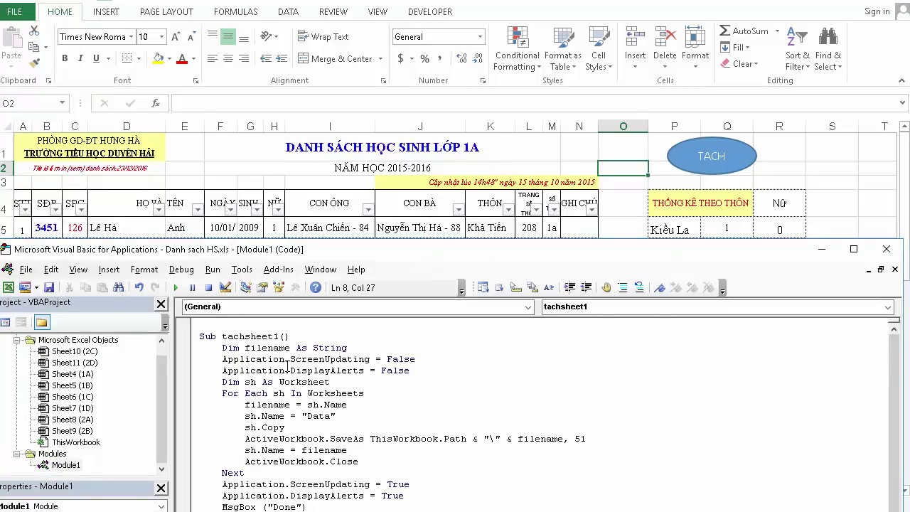
{"action": "key", "text": "shift+End"}
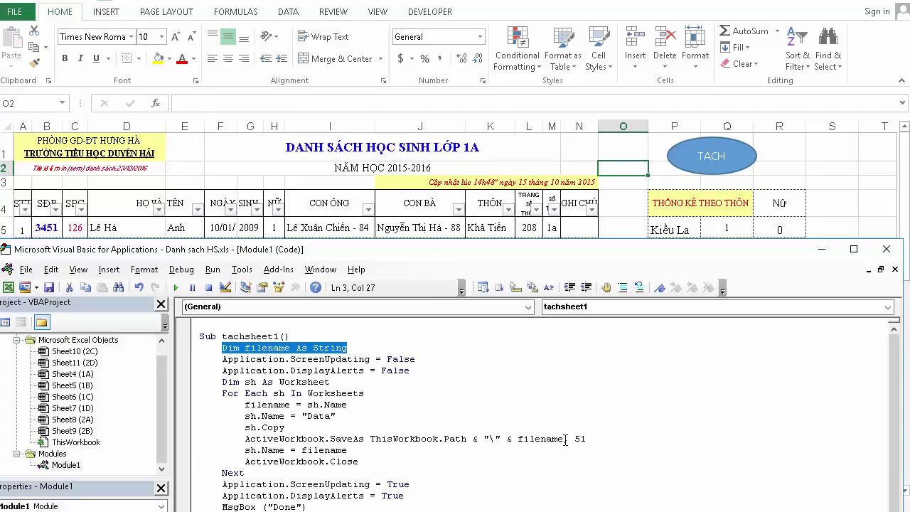
{"action": "left_click_drag", "start_coordinate": [565, 439], "coordinate": [518, 440]}
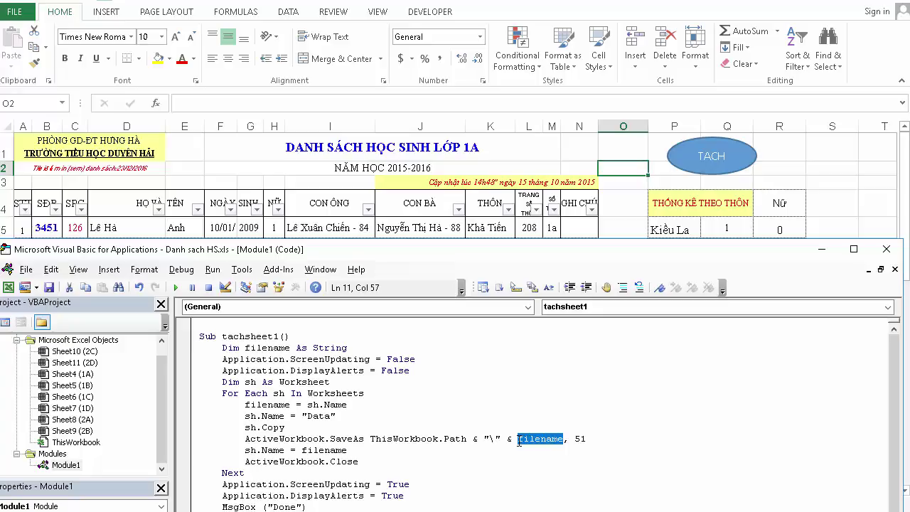
{"action": "left_click", "coordinate": [245, 417]}
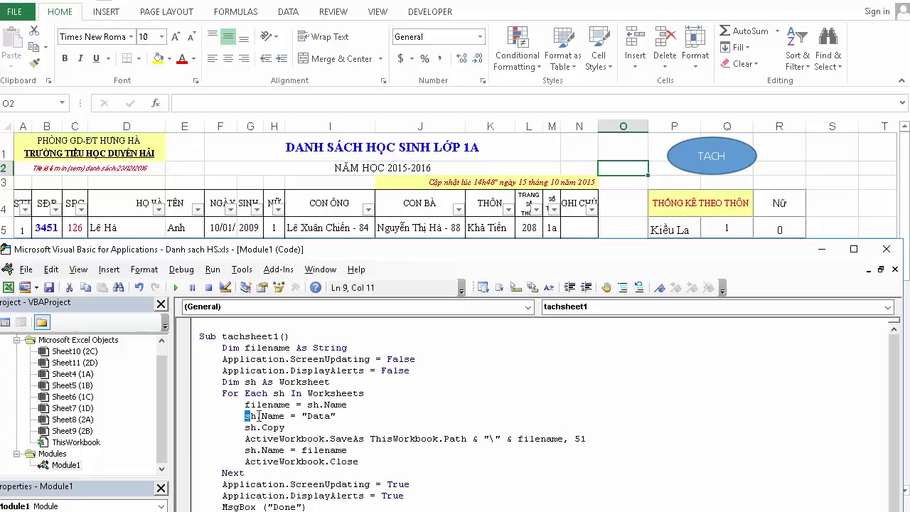
{"action": "left_click_drag", "start_coordinate": [258, 416], "coordinate": [336, 418]}
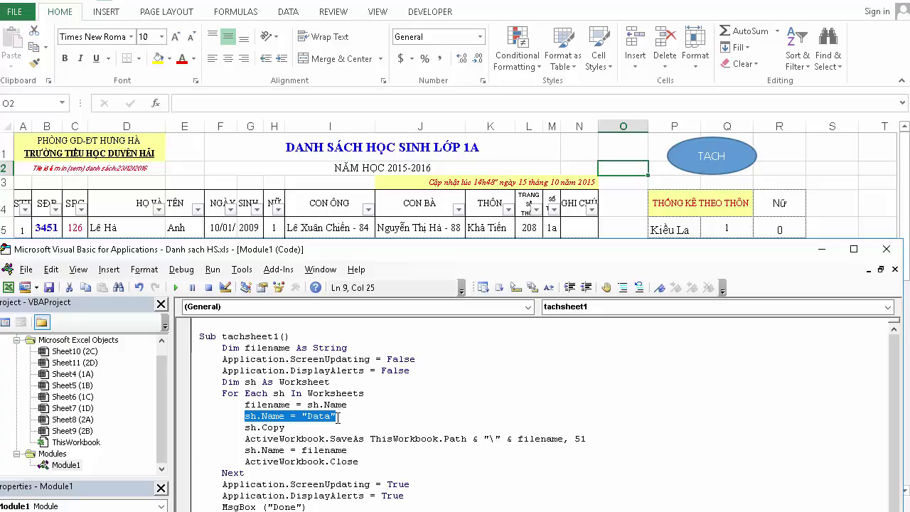
{"action": "left_click", "coordinate": [266, 419]}
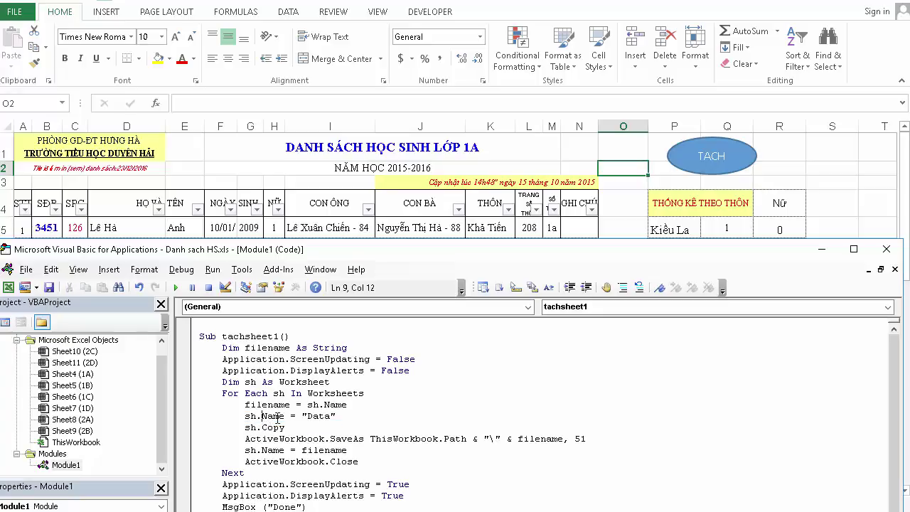
{"action": "left_click_drag", "start_coordinate": [245, 416], "coordinate": [339, 412]}
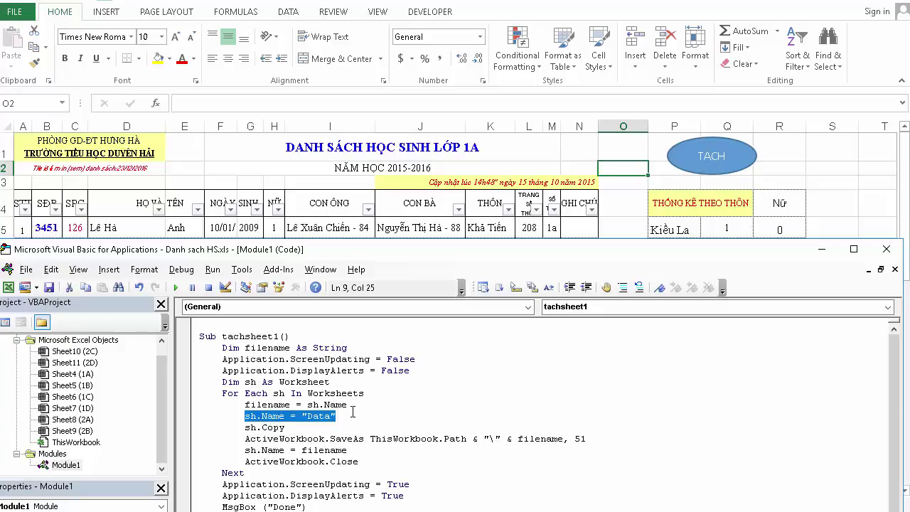
{"action": "left_click", "coordinate": [274, 437]}
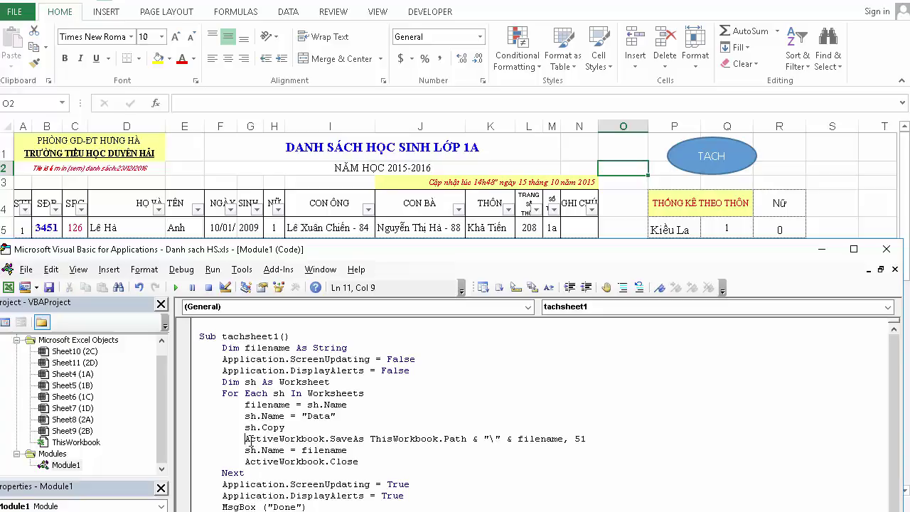
{"action": "left_click_drag", "start_coordinate": [245, 438], "coordinate": [622, 435]}
{"action": "left_click_drag", "start_coordinate": [245, 450], "coordinate": [284, 450]}
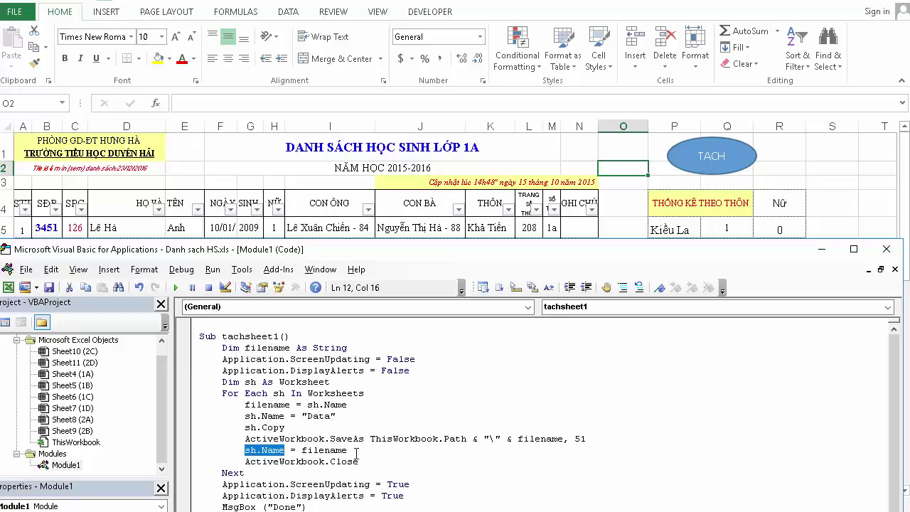
{"action": "left_click_drag", "start_coordinate": [346, 449], "coordinate": [302, 450]}
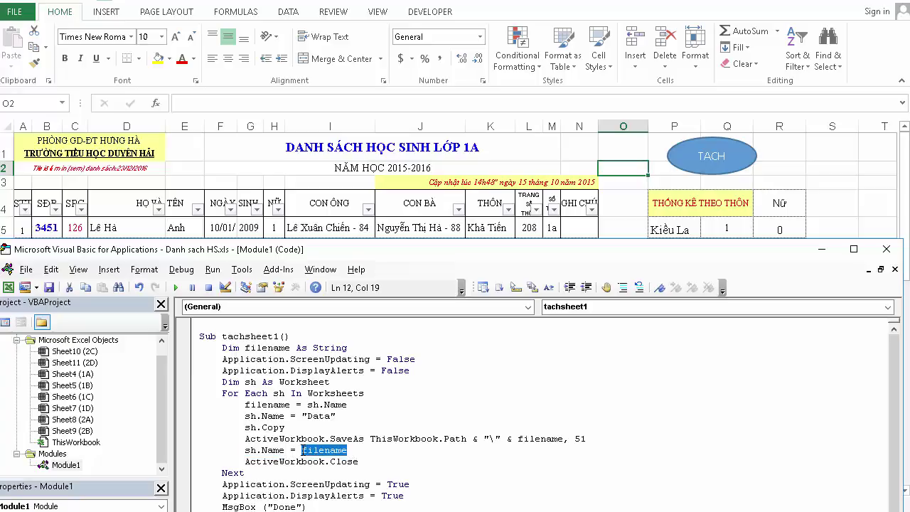
{"action": "left_click_drag", "start_coordinate": [307, 404], "coordinate": [371, 404]}
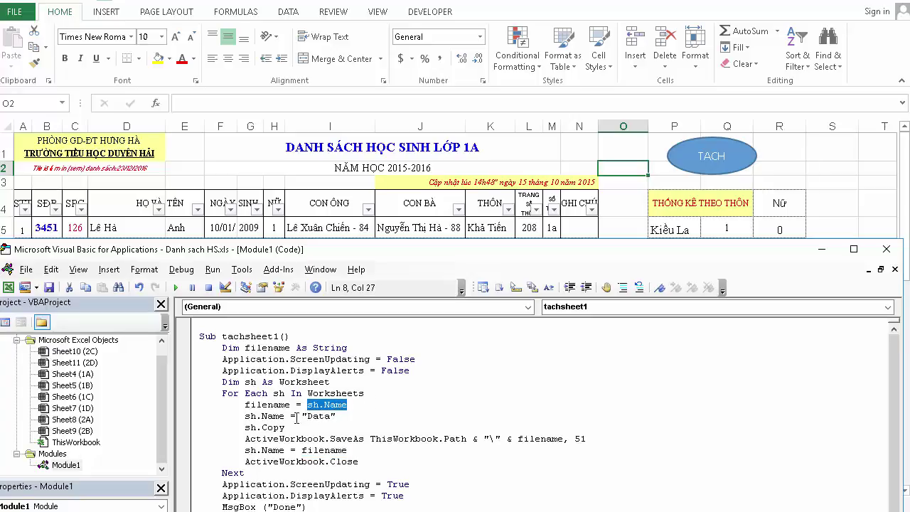
{"action": "mouse_move", "coordinate": [244, 439]}
{"action": "left_mouse_down"}
{"action": "mouse_move", "coordinate": [609, 446]}
{"action": "mouse_move", "coordinate": [583, 437]}
{"action": "left_mouse_up"}
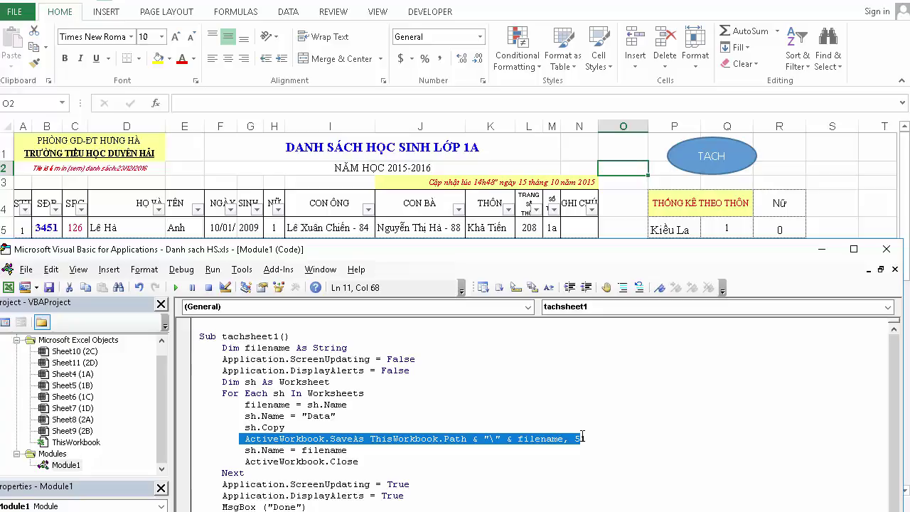
{"action": "left_click", "coordinate": [351, 452]}
{"action": "double_click", "coordinate": [315, 451]}
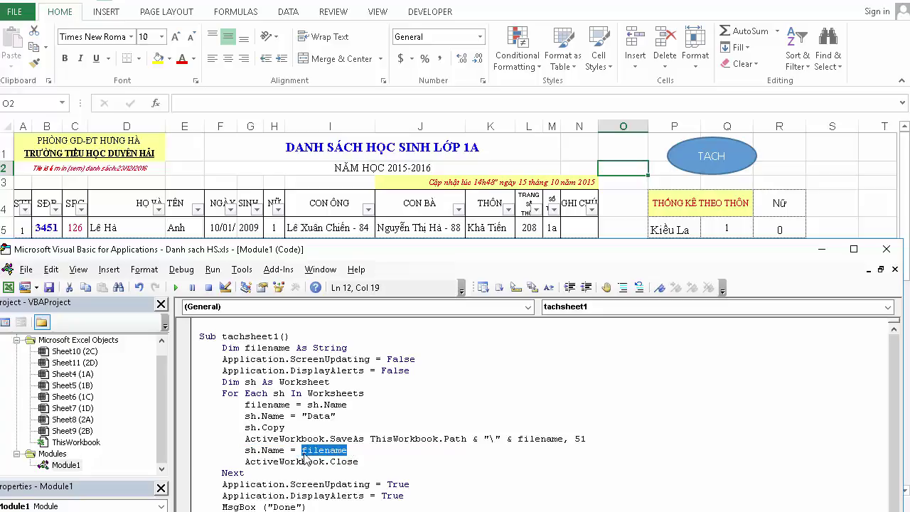
{"action": "left_click", "coordinate": [335, 452]}
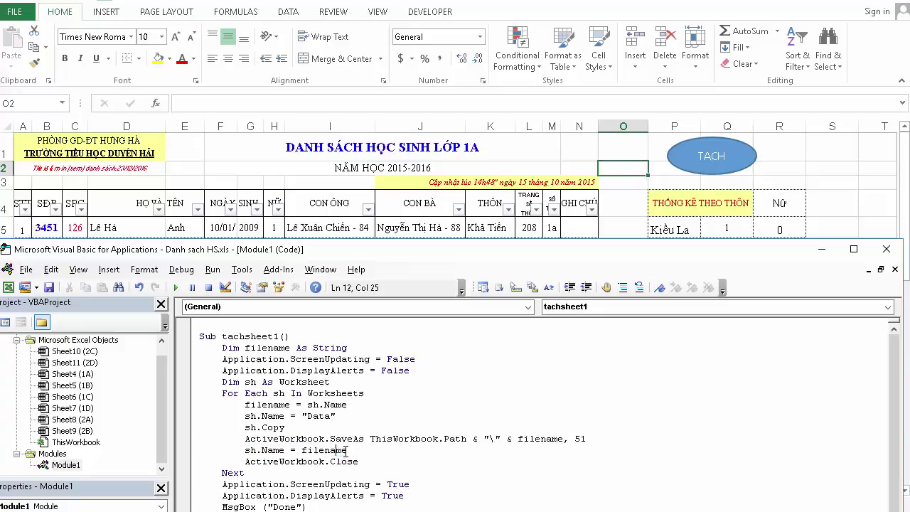
{"action": "double_click", "coordinate": [326, 450]}
{"action": "left_click_drag", "start_coordinate": [302, 451], "coordinate": [302, 484]}
{"action": "left_click", "coordinate": [336, 450]}
{"action": "left_click_drag", "start_coordinate": [251, 450], "coordinate": [359, 450]}
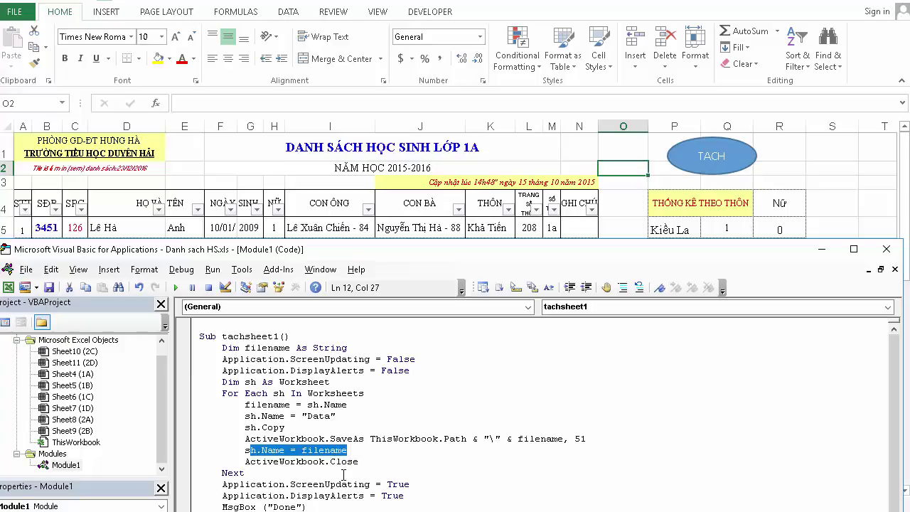
Change the exported sheet name in tachsheet1 from "Data" to "Danh sach hoc sinh"
{"action": "left_click", "coordinate": [343, 472]}
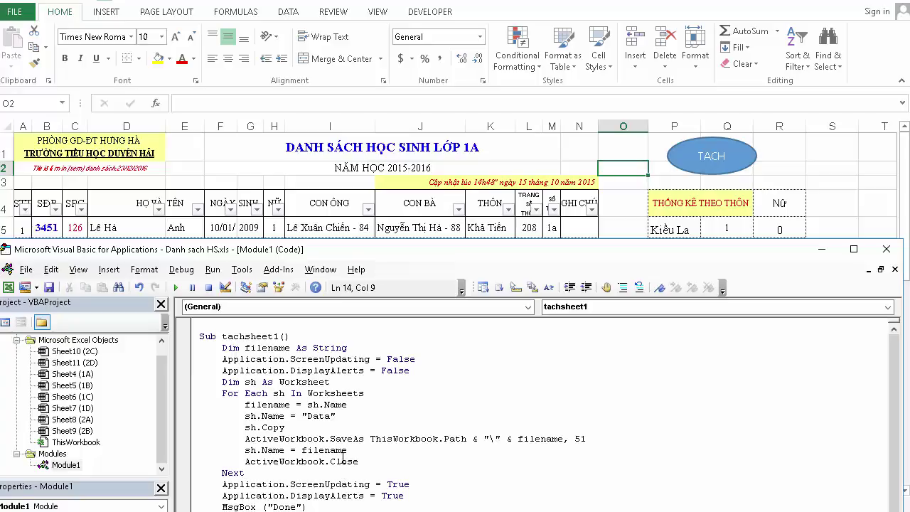
{"action": "left_click_drag", "start_coordinate": [307, 416], "coordinate": [334, 416]}
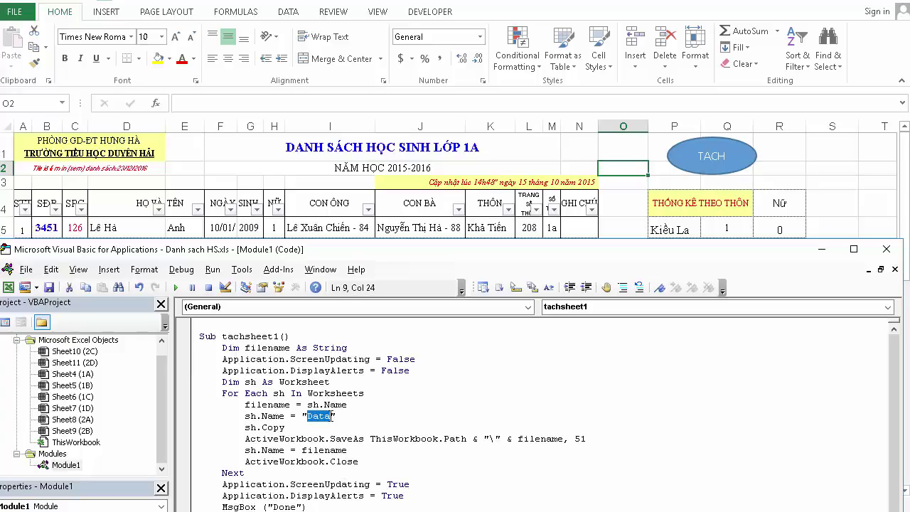
{"action": "type", "text": "Danh s"}
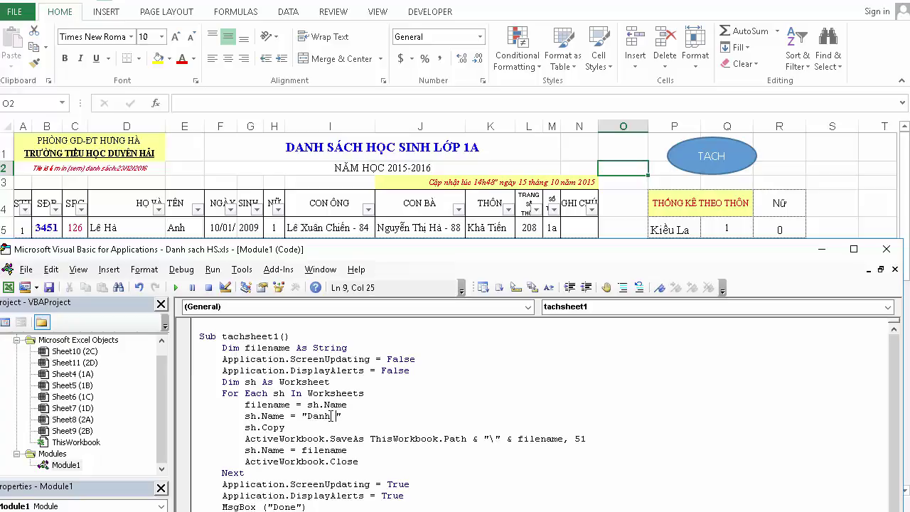
{"action": "type", "text": "ach hoc"}
{"action": "type", "text": " sinh"}
{"action": "left_click", "coordinate": [334, 427]}
Delete the eight old class files 1A.xlsx to 2D.xlsx from the Tach sheet folder
{"action": "mouse_move", "coordinate": [62, 139]}
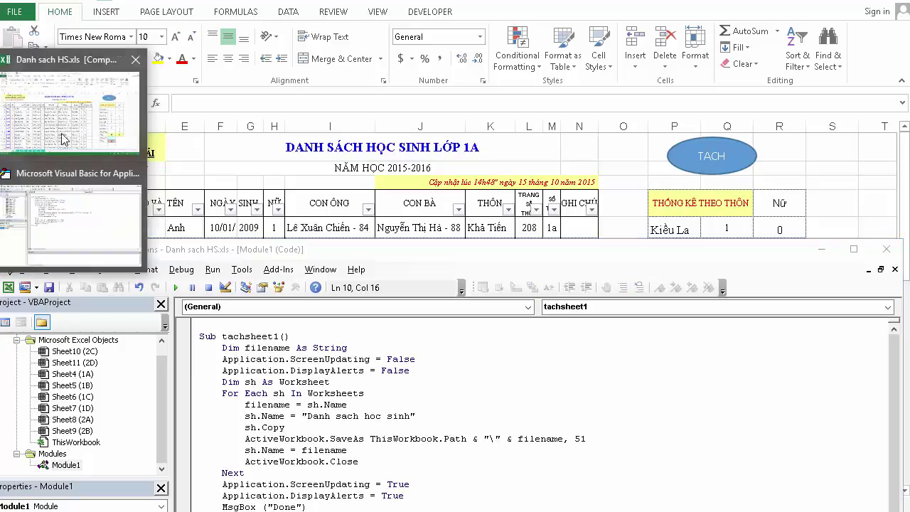
{"action": "left_click", "coordinate": [139, 177]}
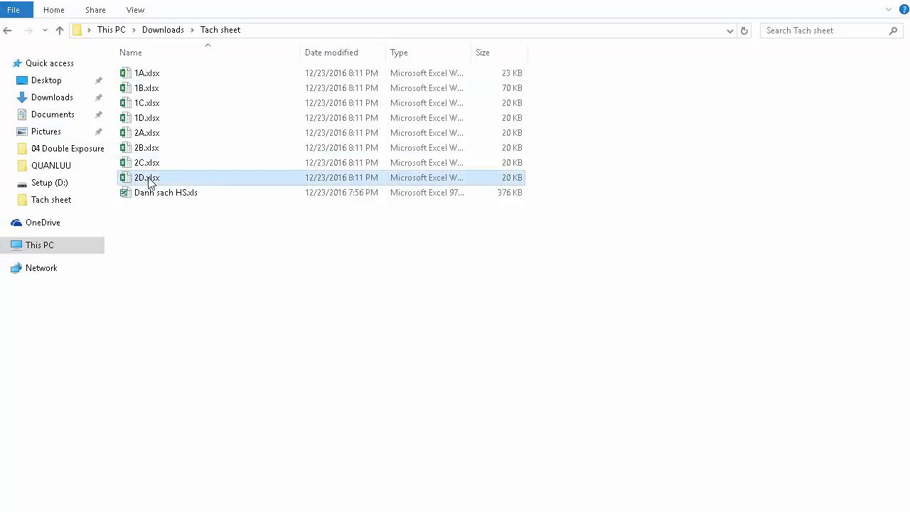
{"action": "left_click", "coordinate": [159, 72], "text": "shift"}
{"action": "key", "text": "Delete"}
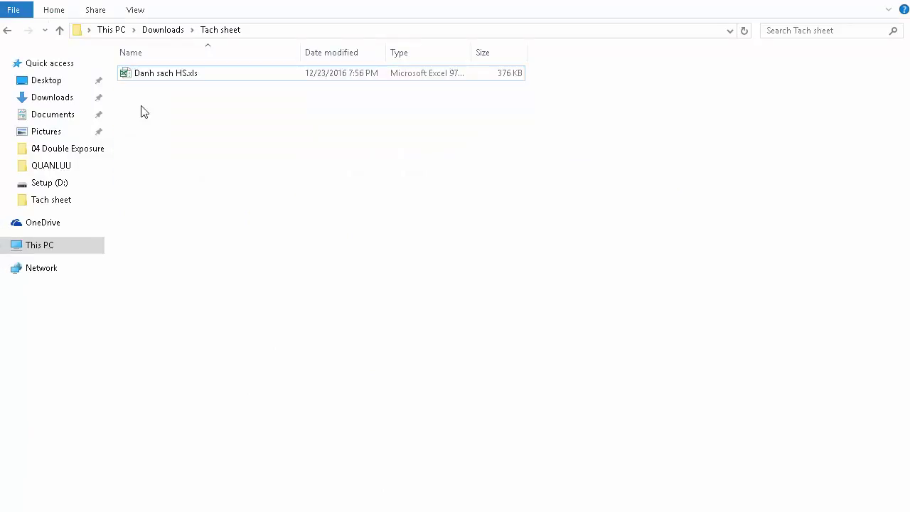
{"action": "key", "text": "alt+Tab"}
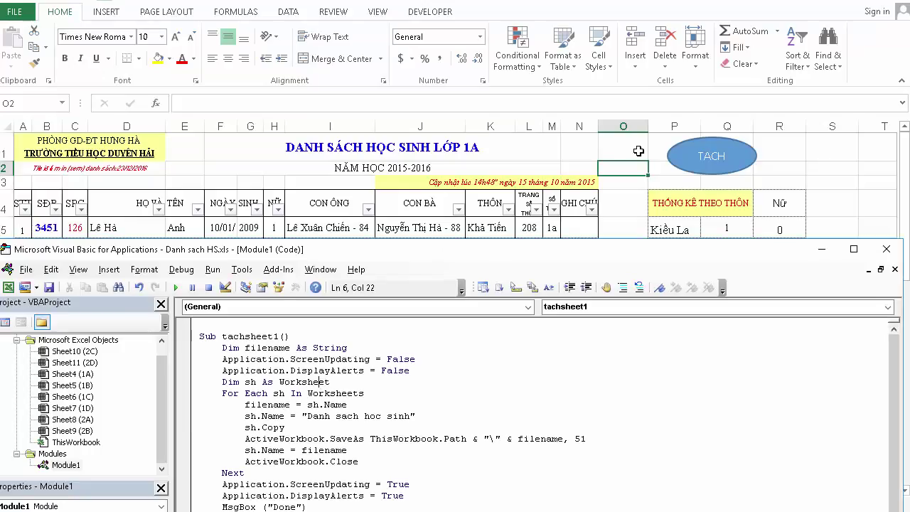
Run the TACH macro and acknowledge the Done message when the split finishes
{"action": "left_click", "coordinate": [698, 166]}
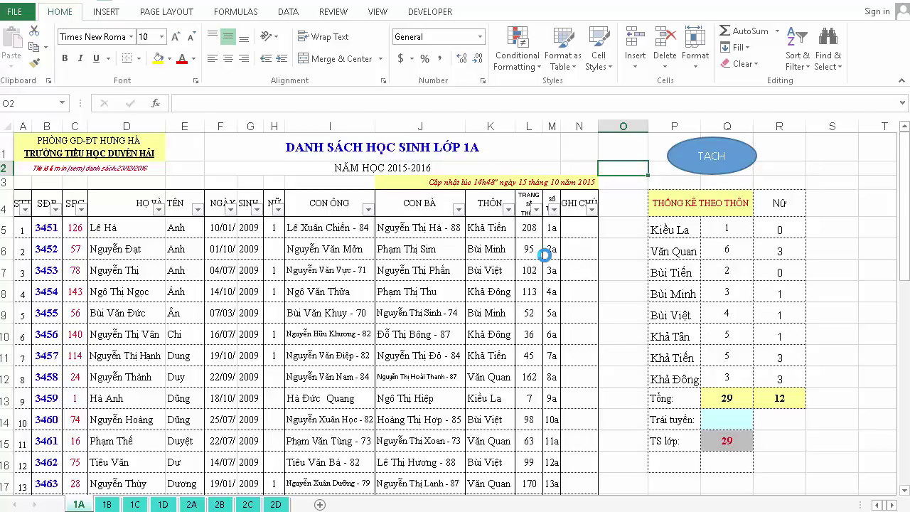
{"action": "left_click", "coordinate": [460, 308]}
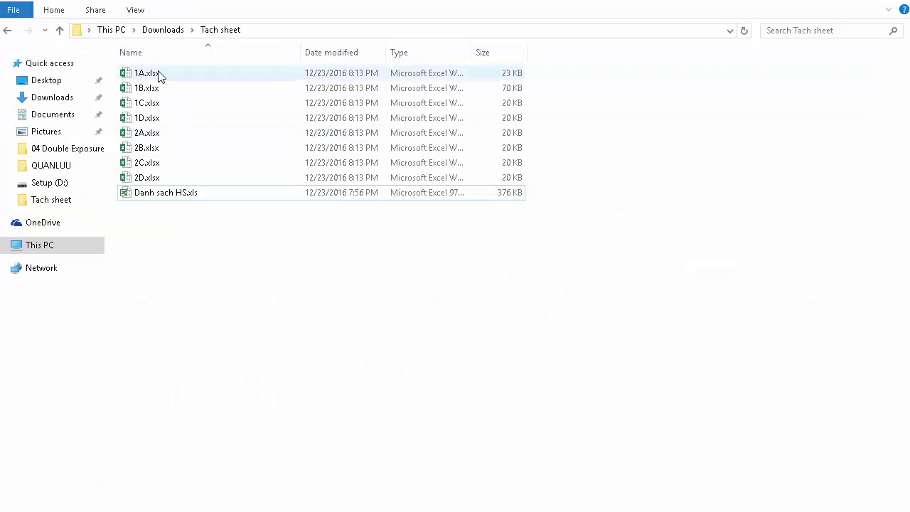
Open 1A.xlsx to confirm its sheet is named Danh sach hoc sinh, then close without saving
{"action": "double_click", "coordinate": [161, 73]}
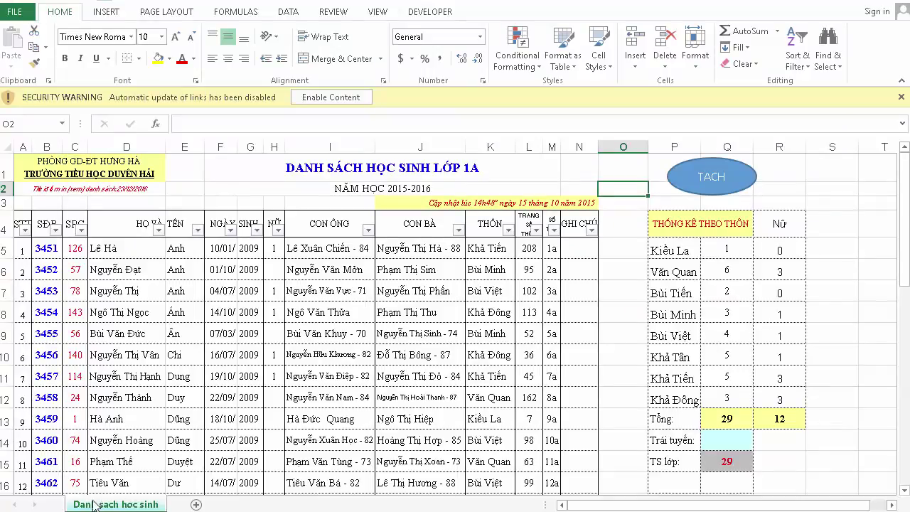
{"action": "left_click", "coordinate": [900, 3]}
{"action": "left_click", "coordinate": [446, 281]}
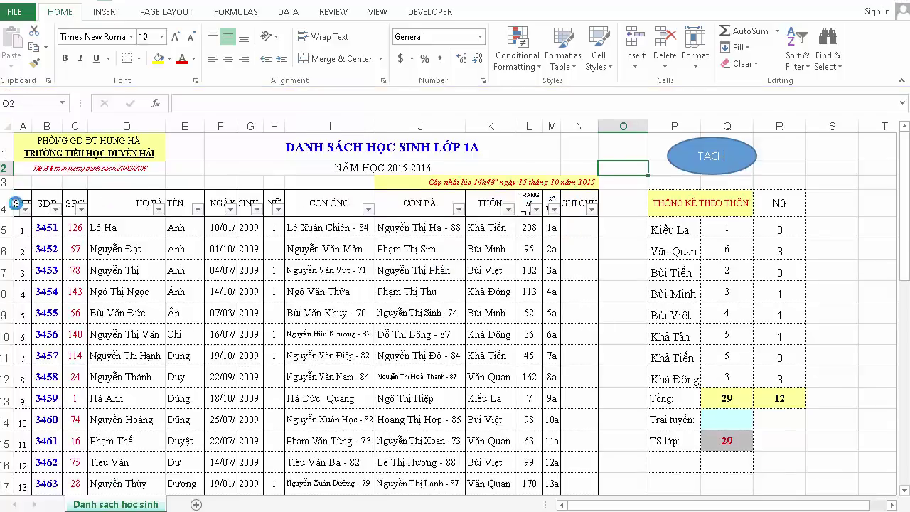
{"action": "mouse_move", "coordinate": [57, 239]}
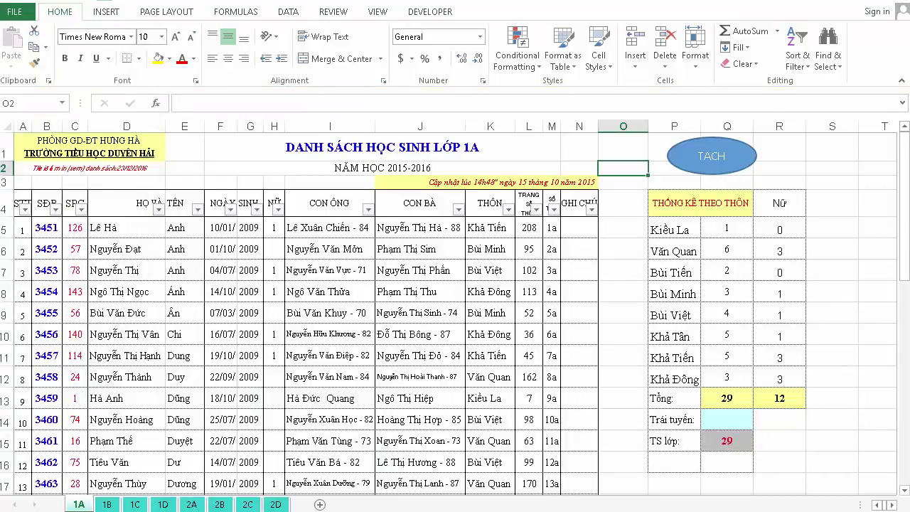
{"action": "left_click", "coordinate": [352, 375]}
{"action": "left_click", "coordinate": [350, 354]}
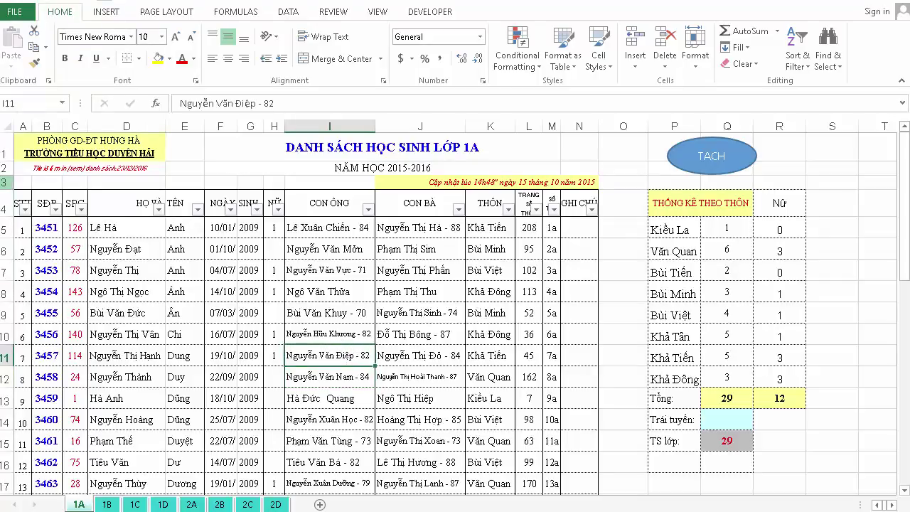
{"action": "left_click", "coordinate": [80, 238]}
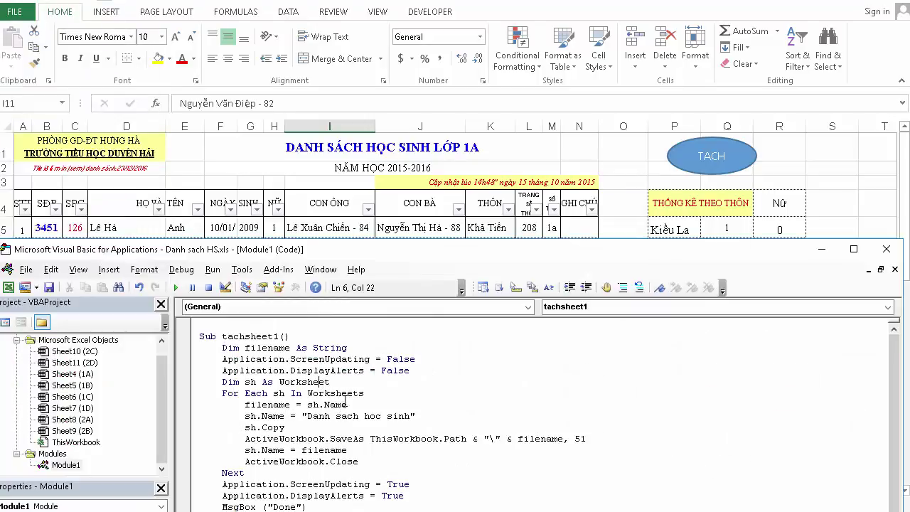
{"action": "left_click", "coordinate": [819, 249]}
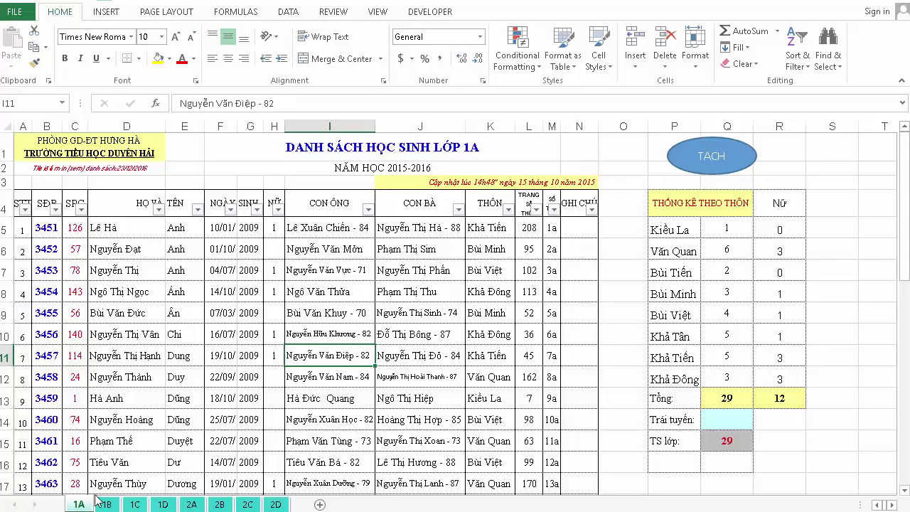
{"action": "left_click", "coordinate": [132, 385]}
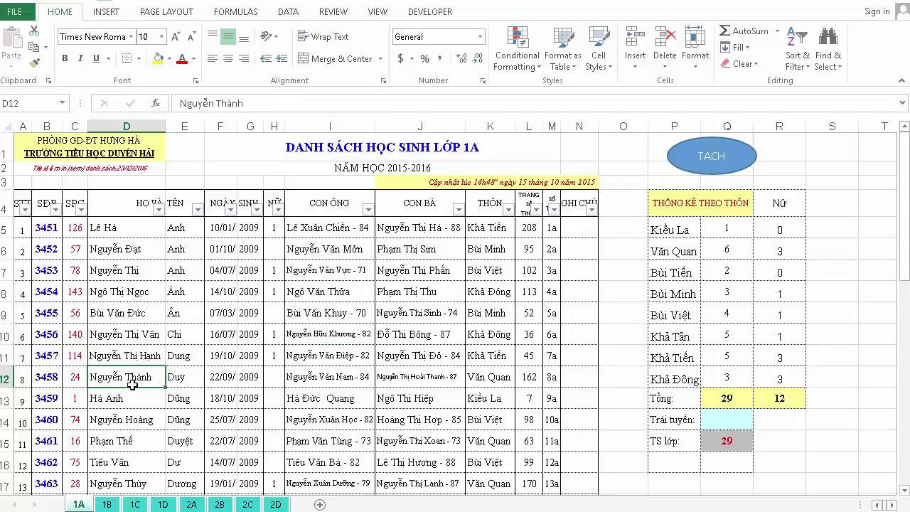